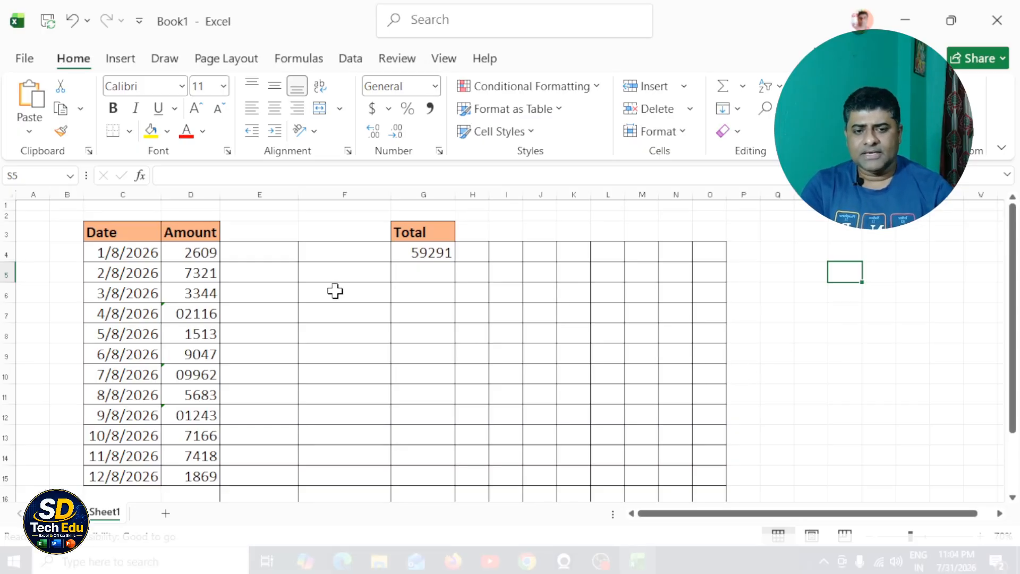
Examine the Date and Amount columns of the table, from the headers down through row 15.
{"action": "left_click", "coordinate": [113, 229]}
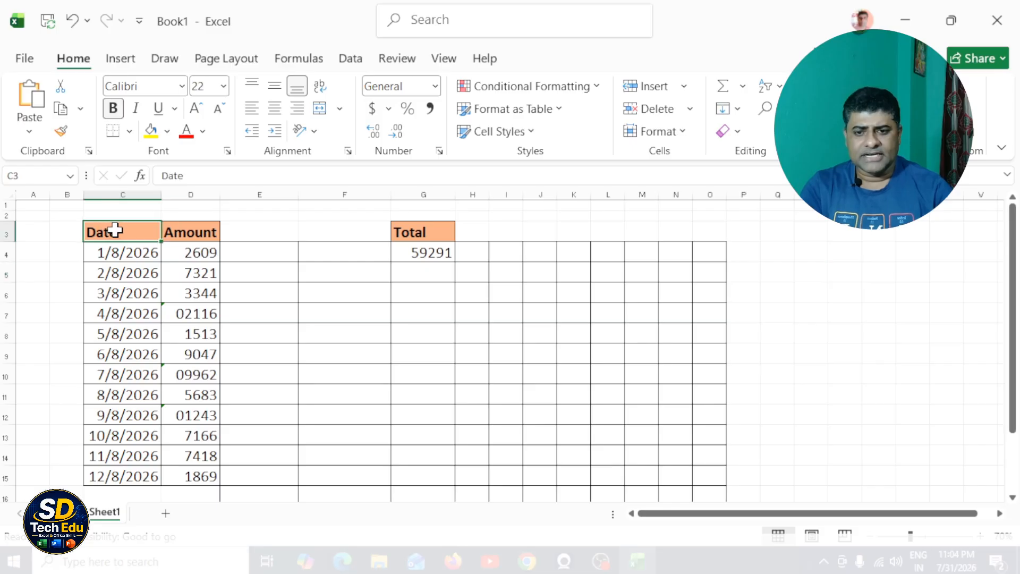
{"action": "left_click_drag", "start_coordinate": [218, 232], "coordinate": [220, 232]}
{"action": "left_click", "coordinate": [301, 308]}
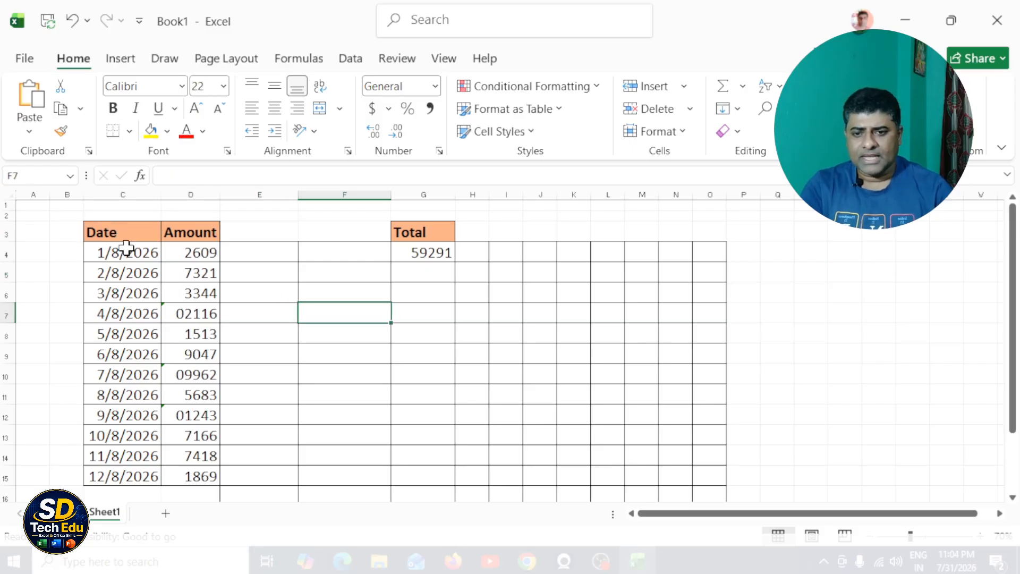
{"action": "left_click_drag", "start_coordinate": [130, 251], "coordinate": [140, 476]}
{"action": "left_click_drag", "start_coordinate": [205, 253], "coordinate": [171, 475]}
{"action": "left_click", "coordinate": [351, 353]}
{"action": "scroll", "coordinate": [167, 411], "scroll_direction": "up", "scroll_amount": 3}
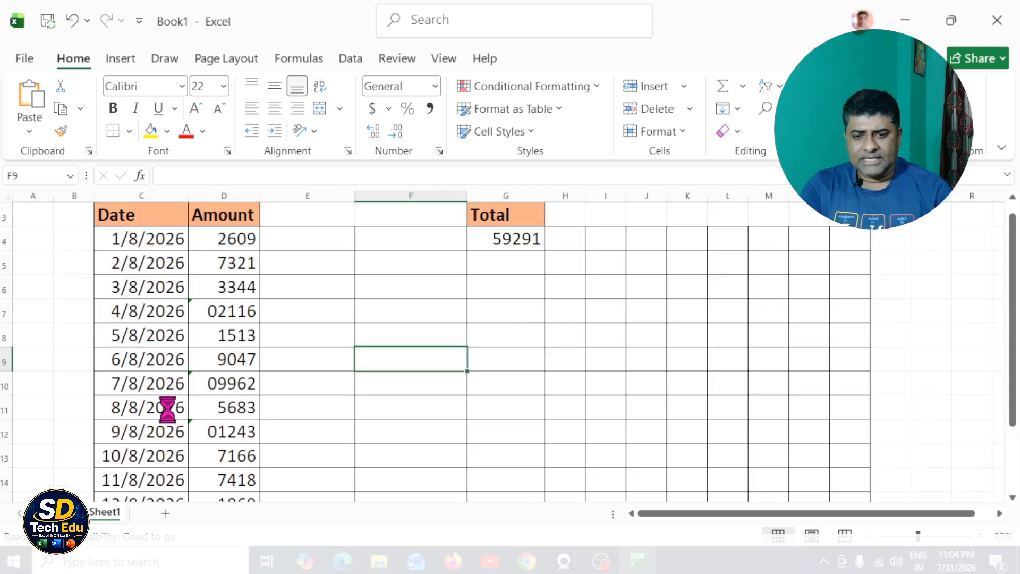
{"action": "scroll", "coordinate": [212, 358], "scroll_direction": "up", "scroll_amount": 1}
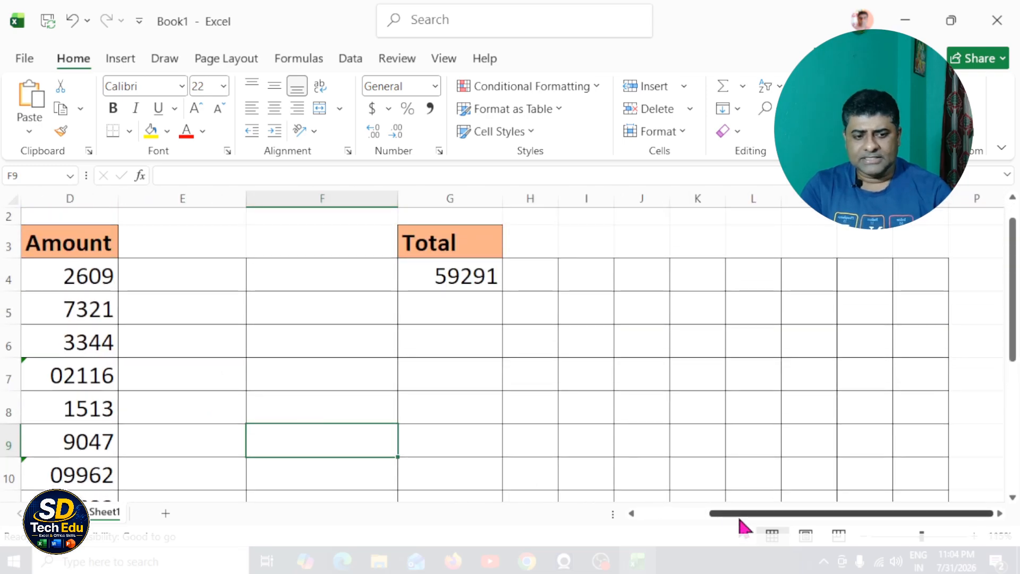
{"action": "left_click_drag", "start_coordinate": [739, 515], "coordinate": [660, 513]}
{"action": "scroll", "coordinate": [378, 392], "scroll_direction": "down", "scroll_amount": 1}
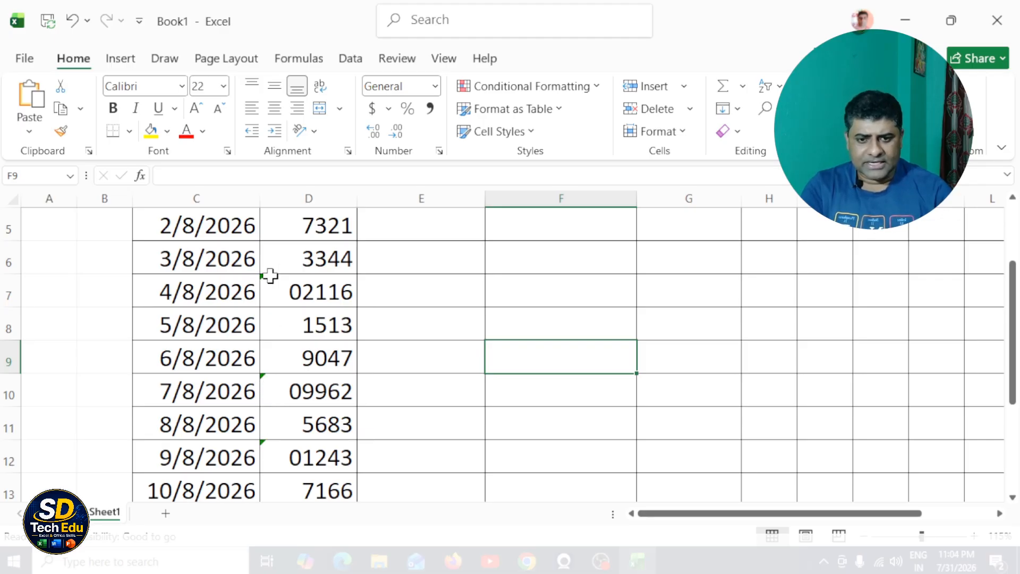
Inspect the flagged Amount cells D7, D10 and D12 for their number format and error indicators.
{"action": "left_click", "coordinate": [264, 283]}
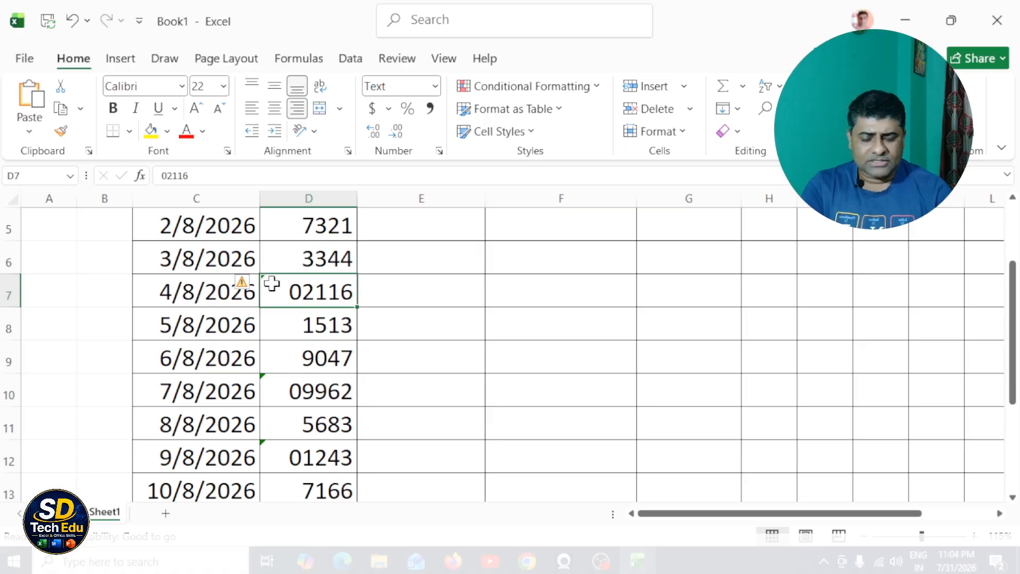
{"action": "left_click", "coordinate": [273, 381]}
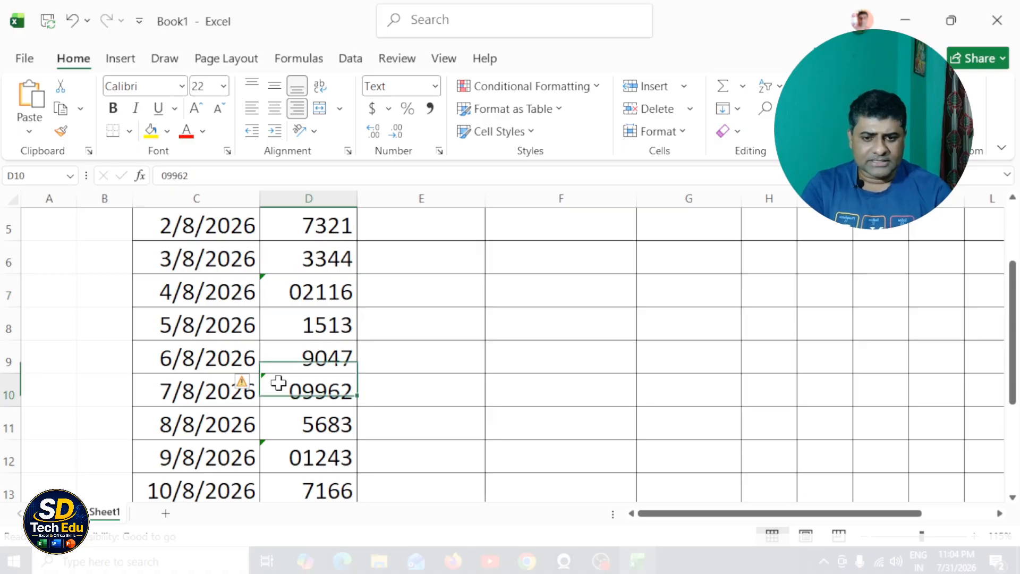
{"action": "double_click", "coordinate": [263, 389]}
{"action": "double_click", "coordinate": [276, 389]}
{"action": "left_click", "coordinate": [442, 401]}
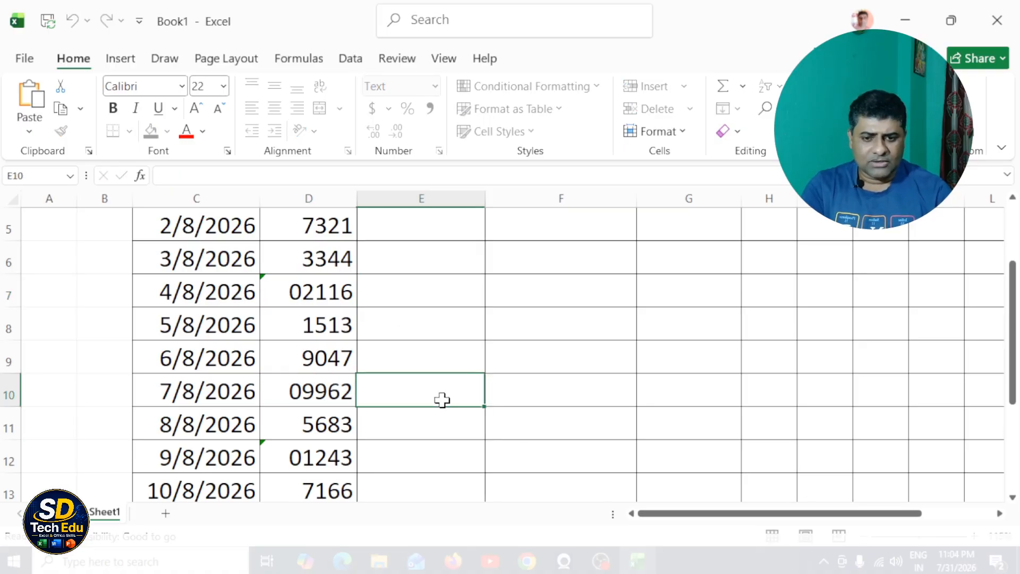
{"action": "left_click", "coordinate": [272, 383]}
{"action": "left_click", "coordinate": [286, 454]}
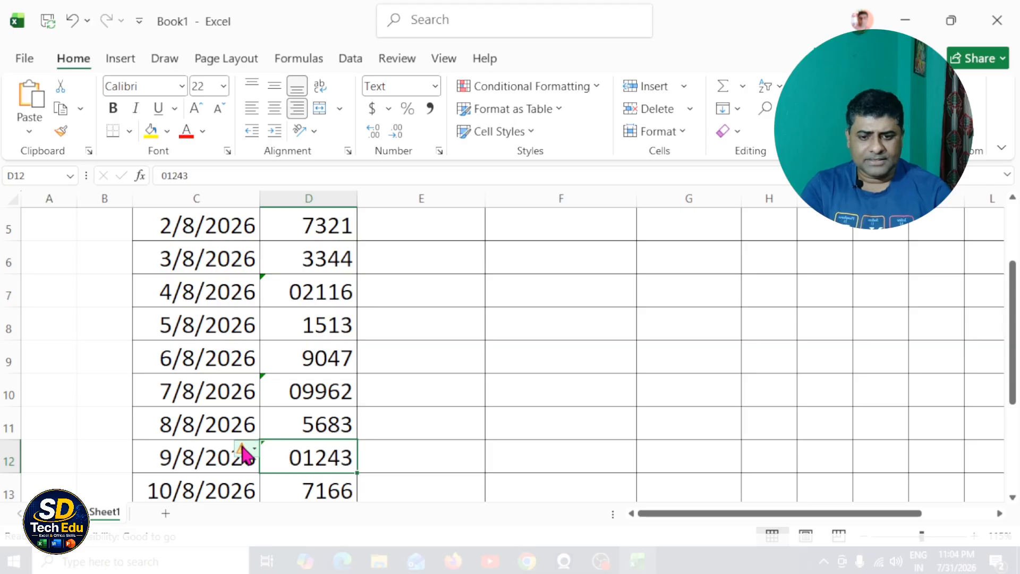
{"action": "left_click", "coordinate": [436, 384]}
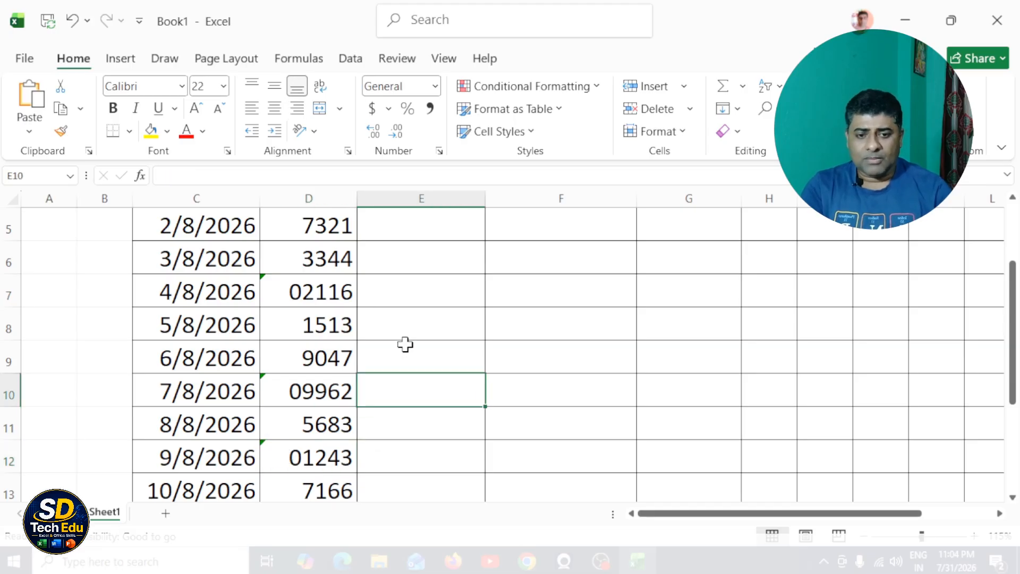
Total the Amount column in D16 with a SUM formula over D4:D15.
{"action": "scroll", "coordinate": [405, 346], "scroll_direction": "down", "scroll_amount": 3}
{"action": "scroll", "coordinate": [404, 346], "scroll_direction": "down", "scroll_amount": 2}
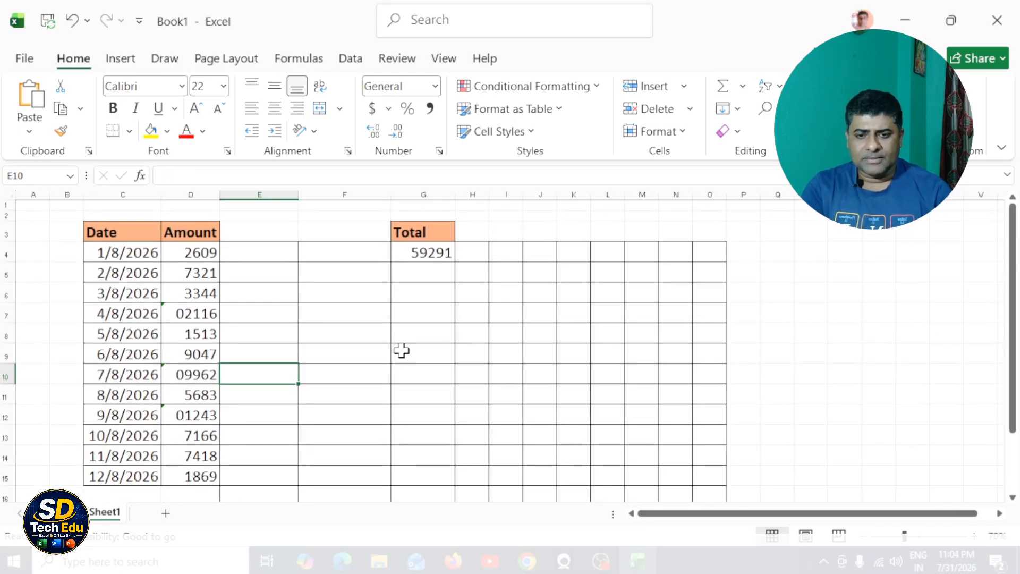
{"action": "scroll", "coordinate": [402, 354], "scroll_direction": "down", "scroll_amount": 1}
{"action": "left_click", "coordinate": [204, 457]}
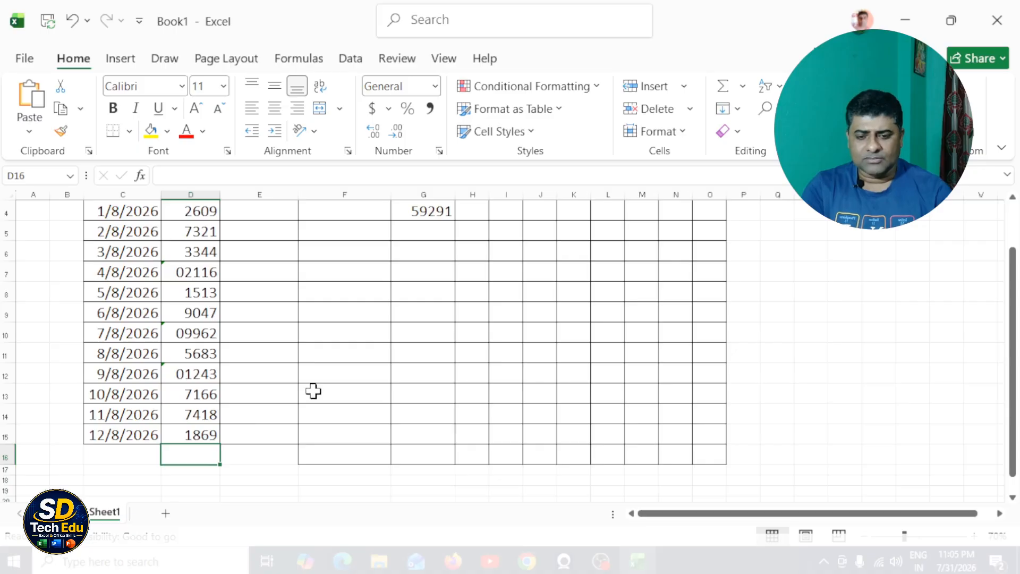
{"action": "left_click", "coordinate": [865, 536]}
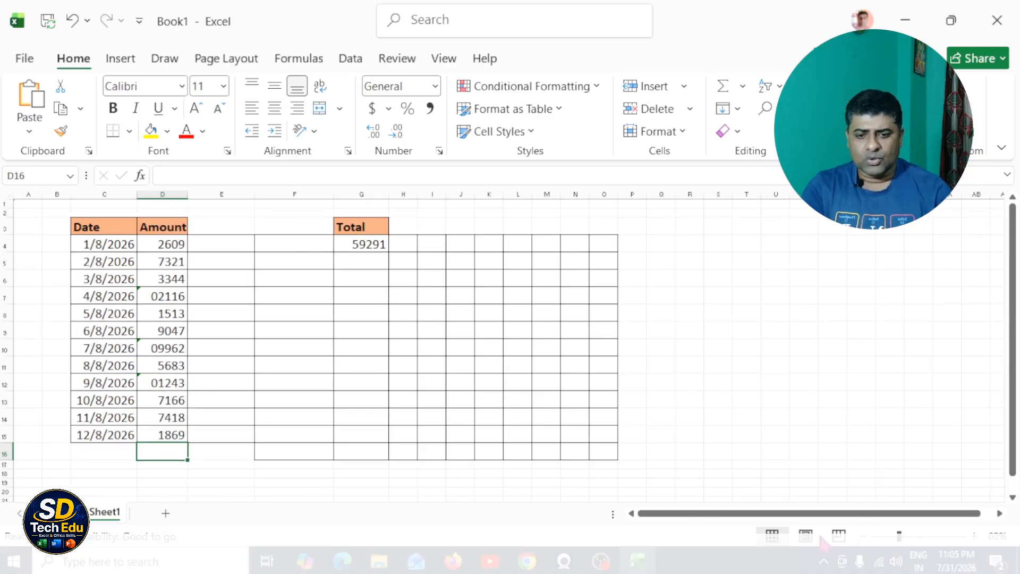
{"action": "type", "text": "="}
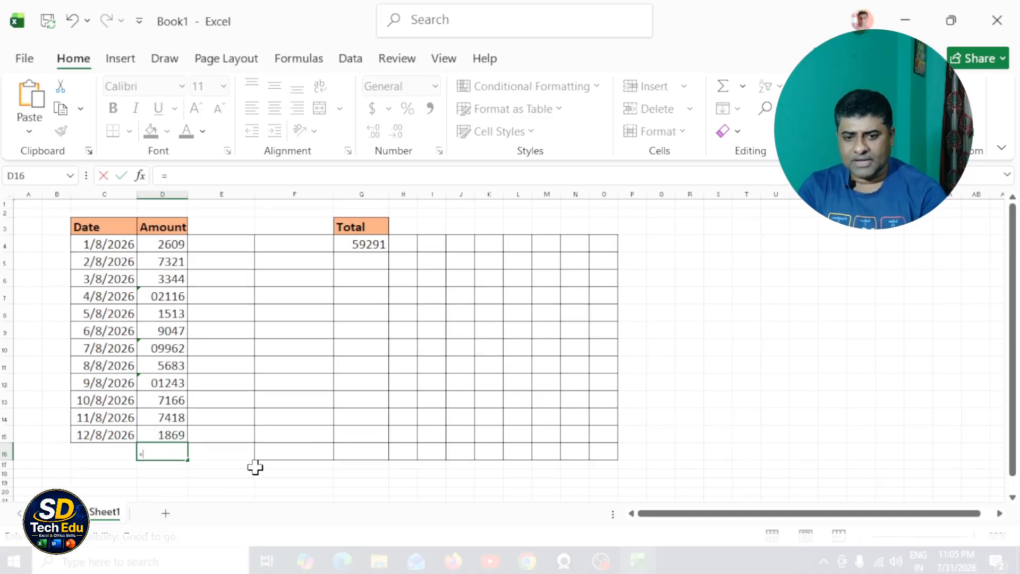
{"action": "type", "text": "sum"}
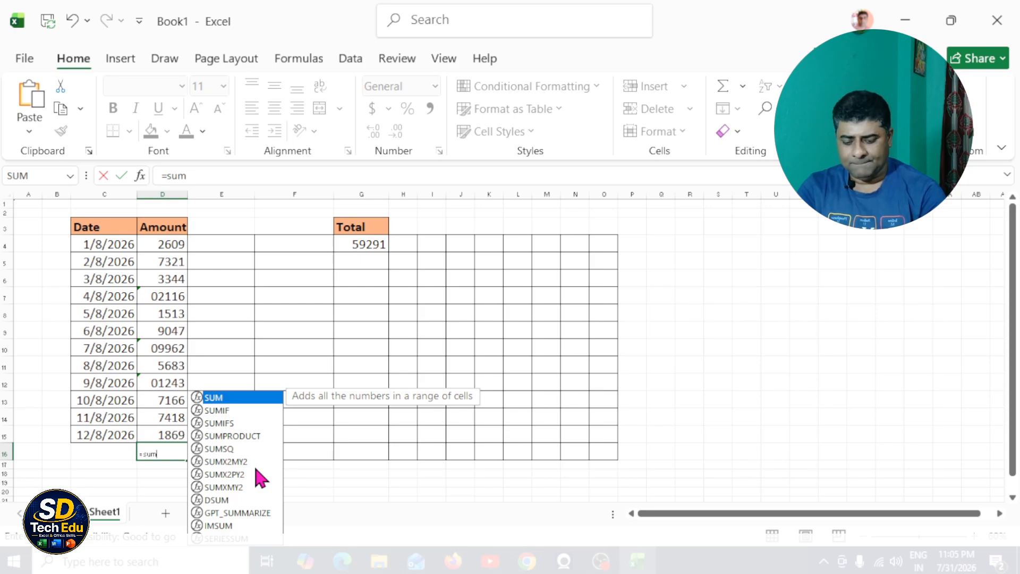
{"action": "type", "text": "("}
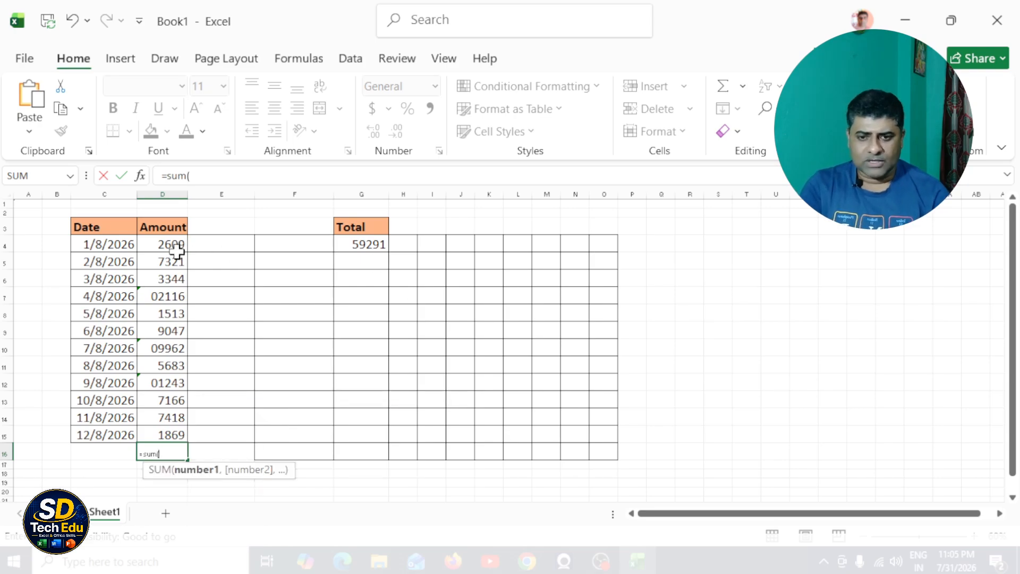
{"action": "left_click_drag", "start_coordinate": [176, 250], "coordinate": [151, 433]}
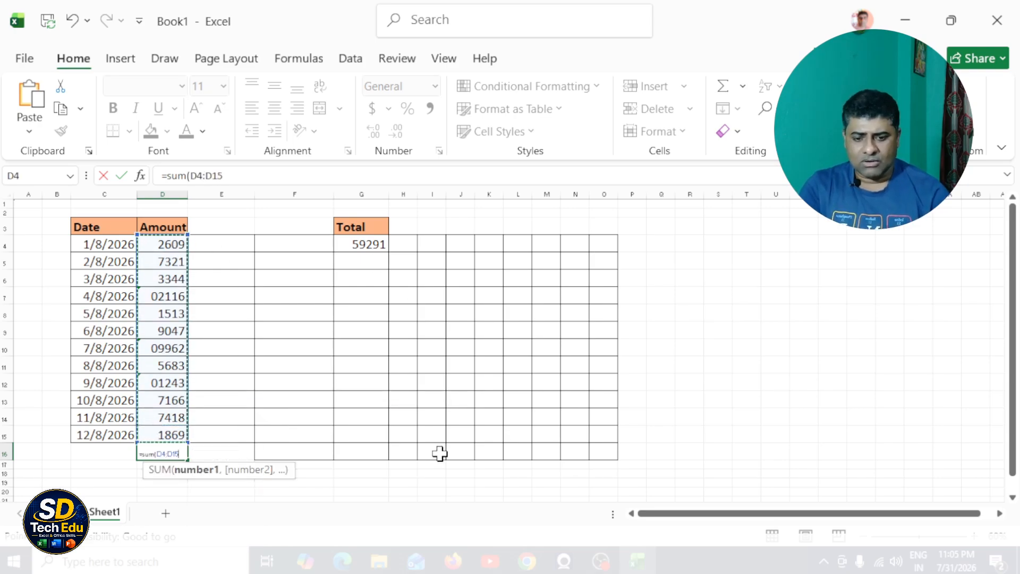
{"action": "key", "text": "Return"}
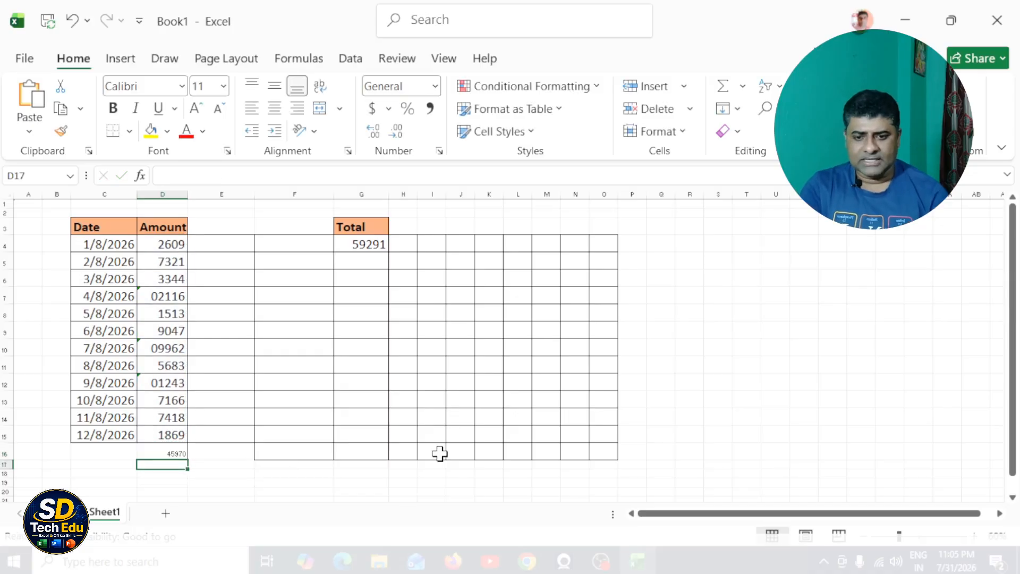
Copy the cell formatting of D15 onto the total in D16.
{"action": "left_click", "coordinate": [163, 434]}
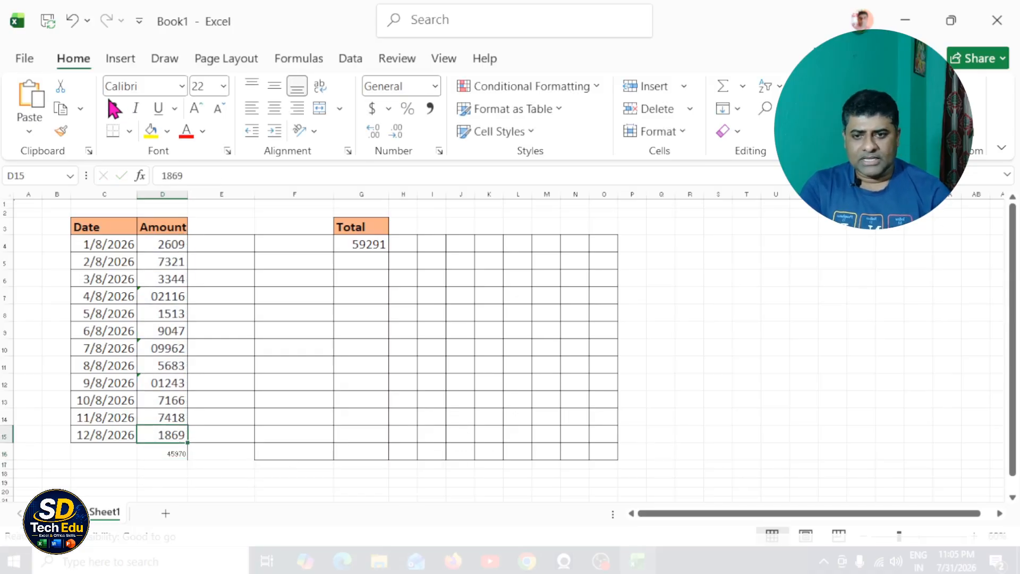
{"action": "left_click", "coordinate": [61, 131]}
{"action": "left_click", "coordinate": [166, 452]}
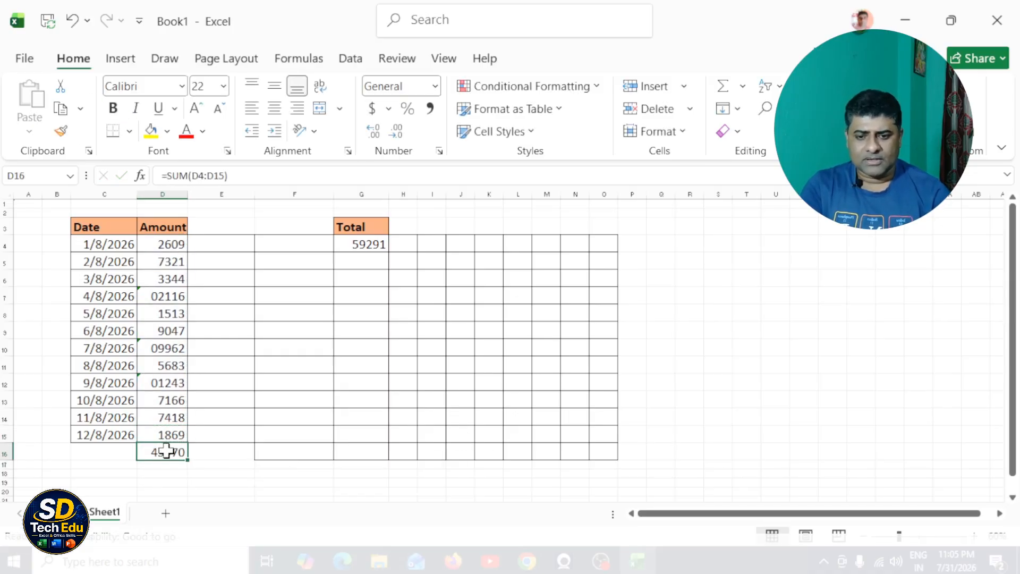
{"action": "left_click", "coordinate": [325, 418]}
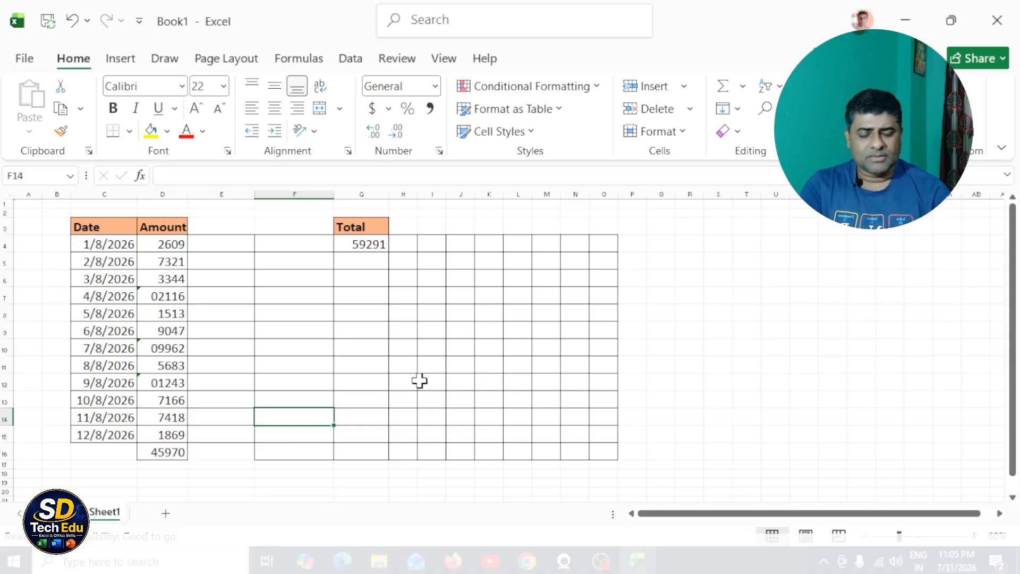
{"action": "left_click", "coordinate": [228, 244]}
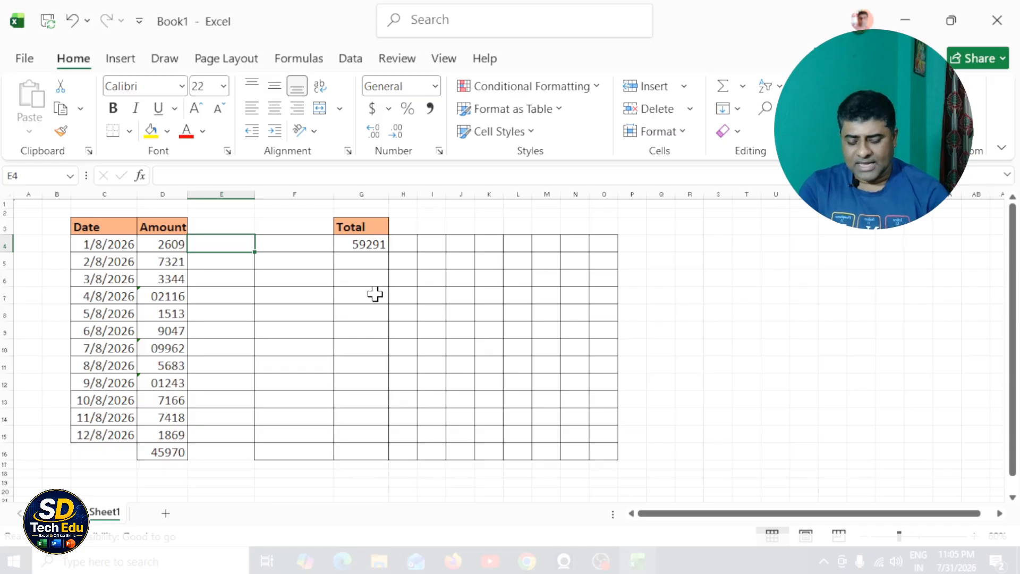
{"action": "type", "text": "=sum"}
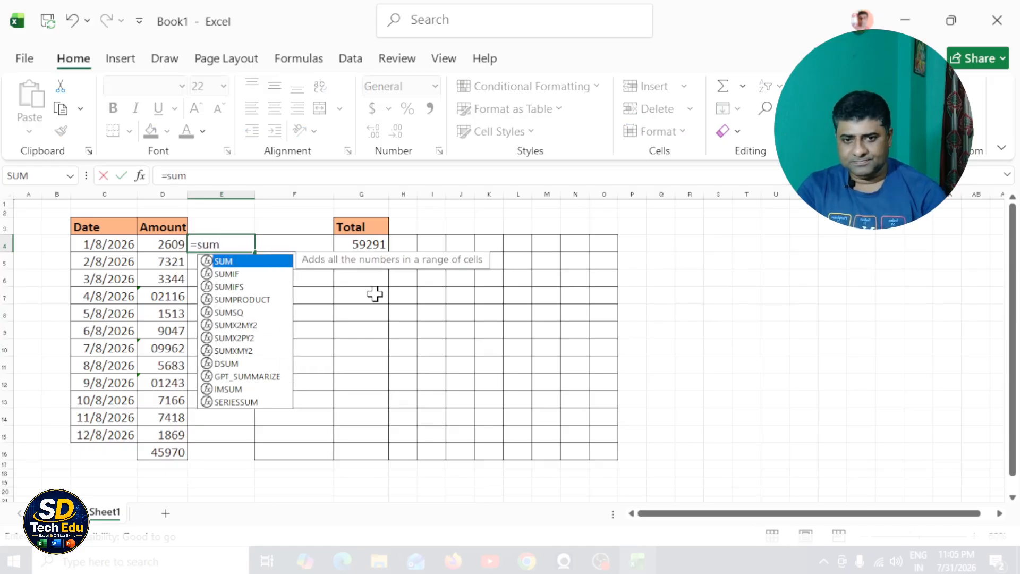
{"action": "type", "text": "("}
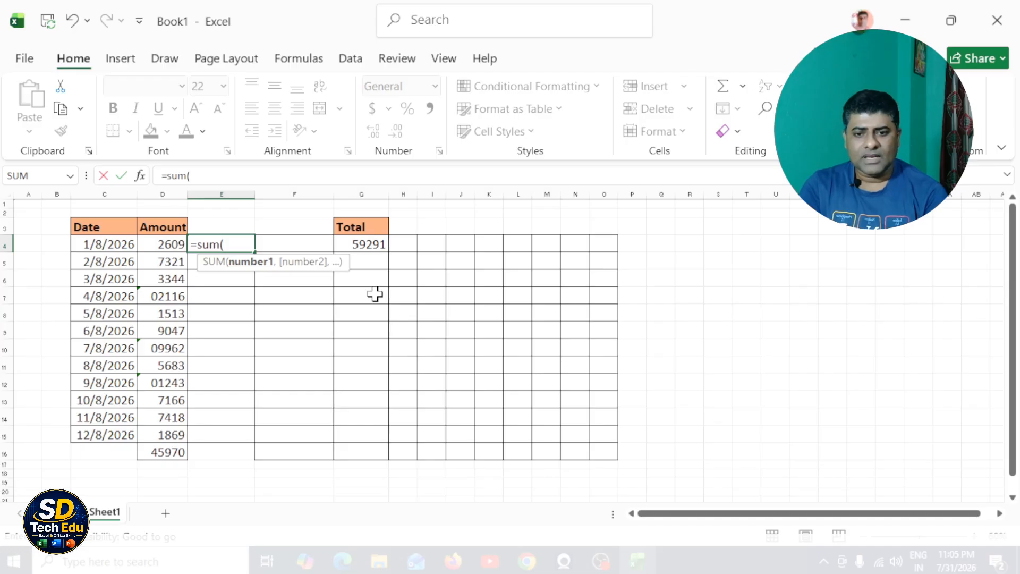
{"action": "key", "text": "BackSpace"}
{"action": "key", "text": "BackSpace"}
{"action": "key", "text": "BackSpace"}
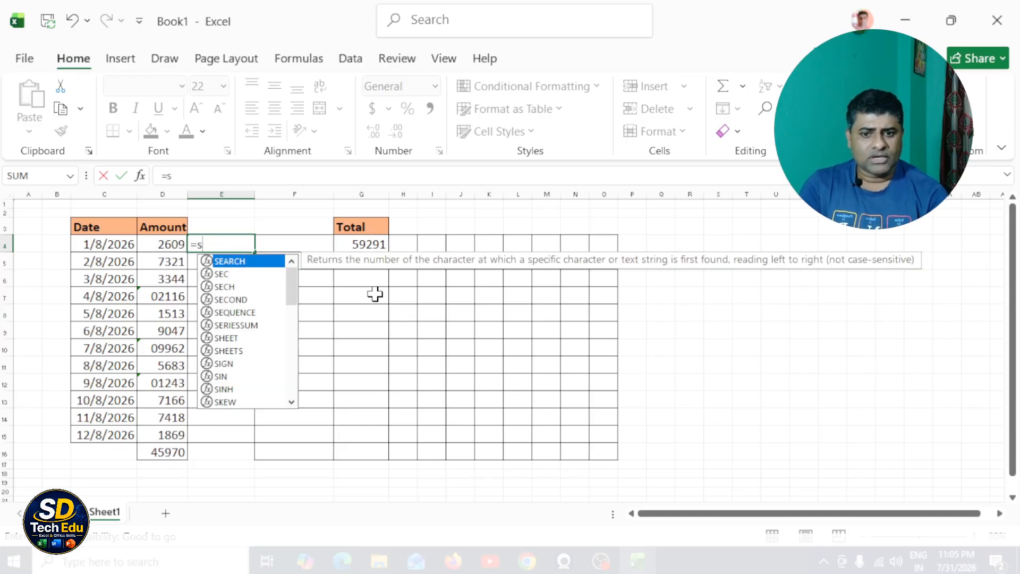
{"action": "key", "text": "BackSpace"}
Enter =VALUE(D4) in E4 to convert the amount to a number, and fill the formula down to E15.
{"action": "type", "text": "v"}
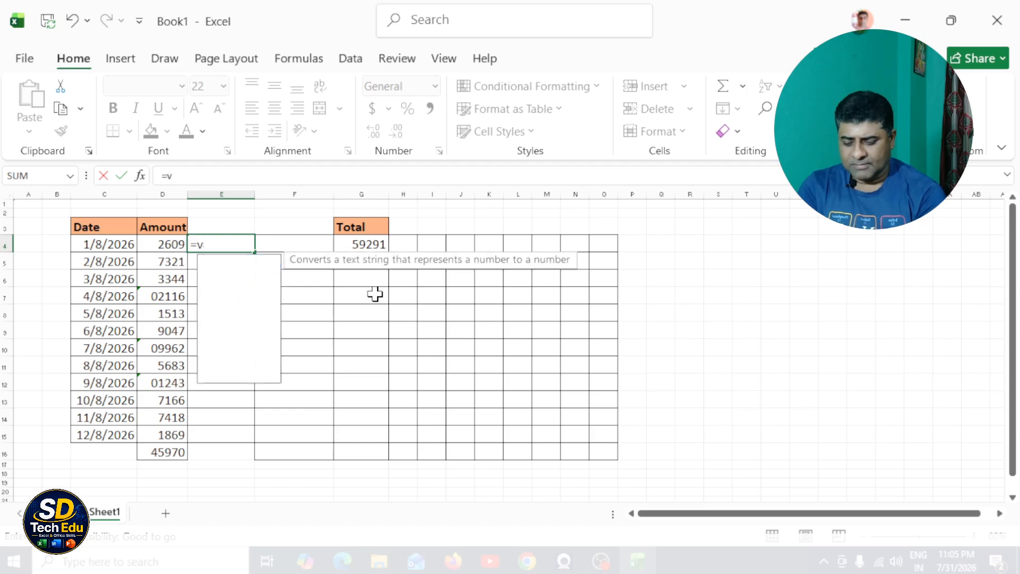
{"action": "type", "text": "alue"}
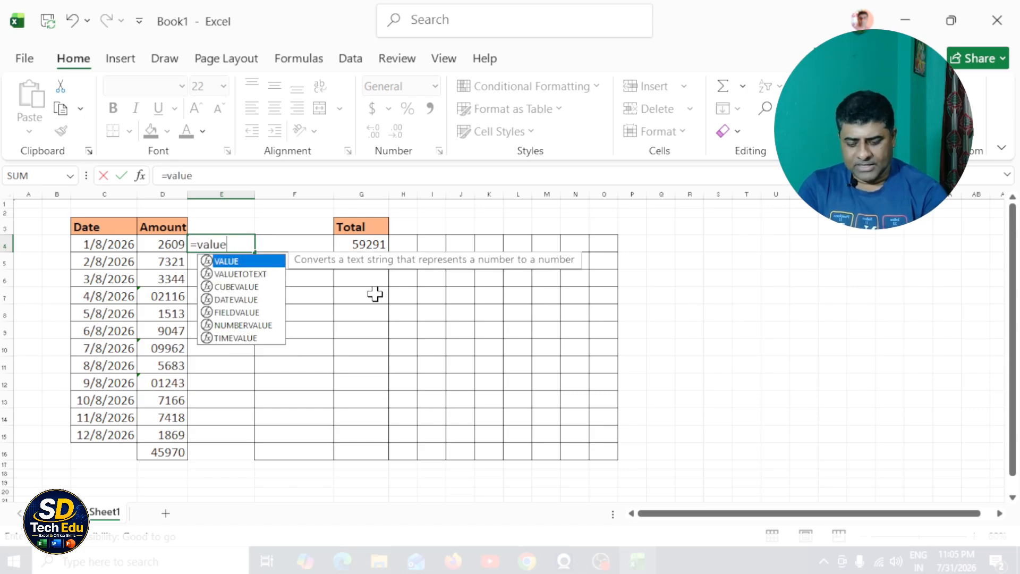
{"action": "type", "text": "("}
{"action": "left_click", "coordinate": [165, 245]}
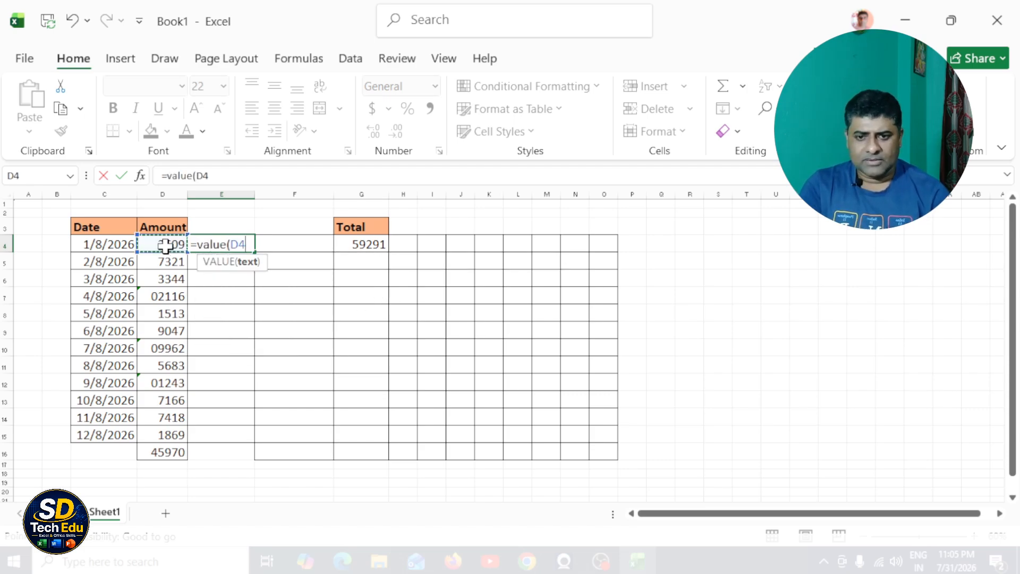
{"action": "type", "text": ")"}
{"action": "key", "text": "Return"}
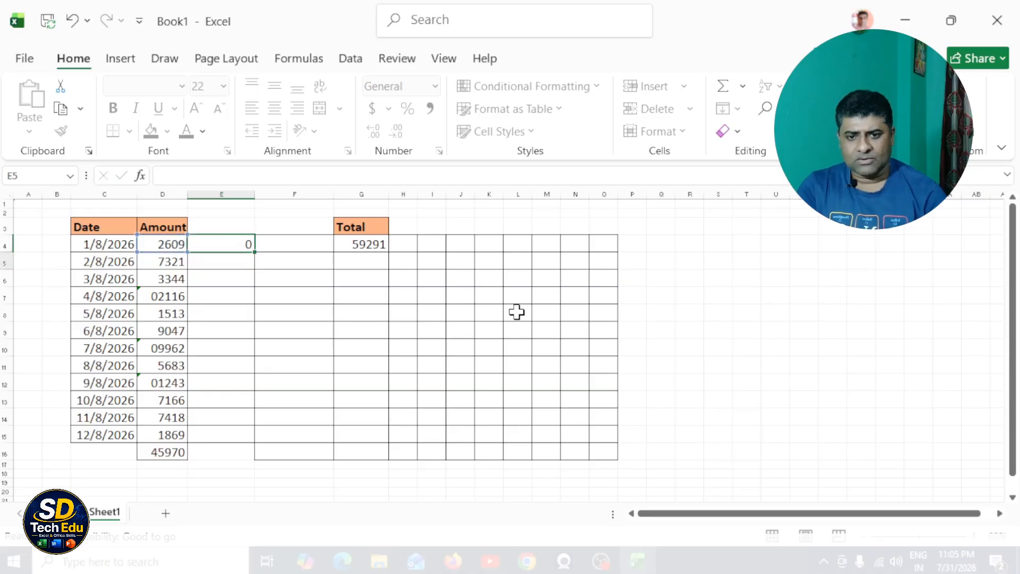
{"action": "left_click", "coordinate": [222, 244]}
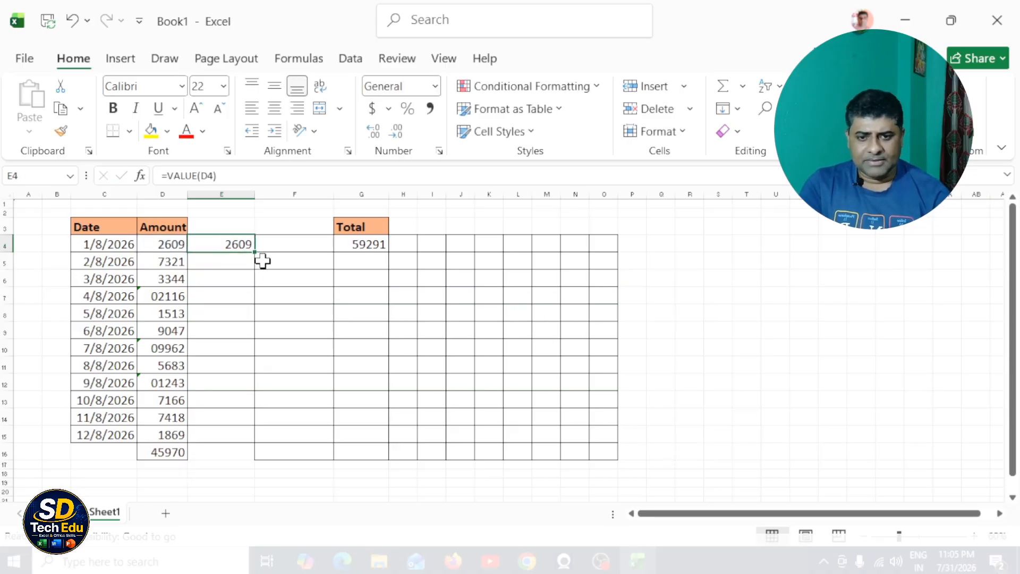
{"action": "left_click_drag", "start_coordinate": [255, 252], "coordinate": [255, 437]}
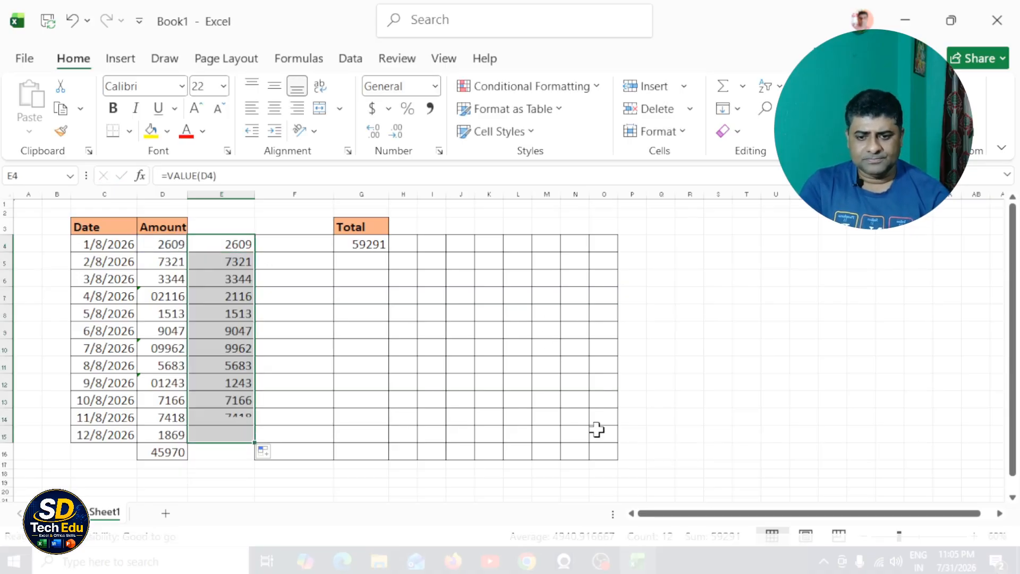
{"action": "left_click", "coordinate": [621, 396]}
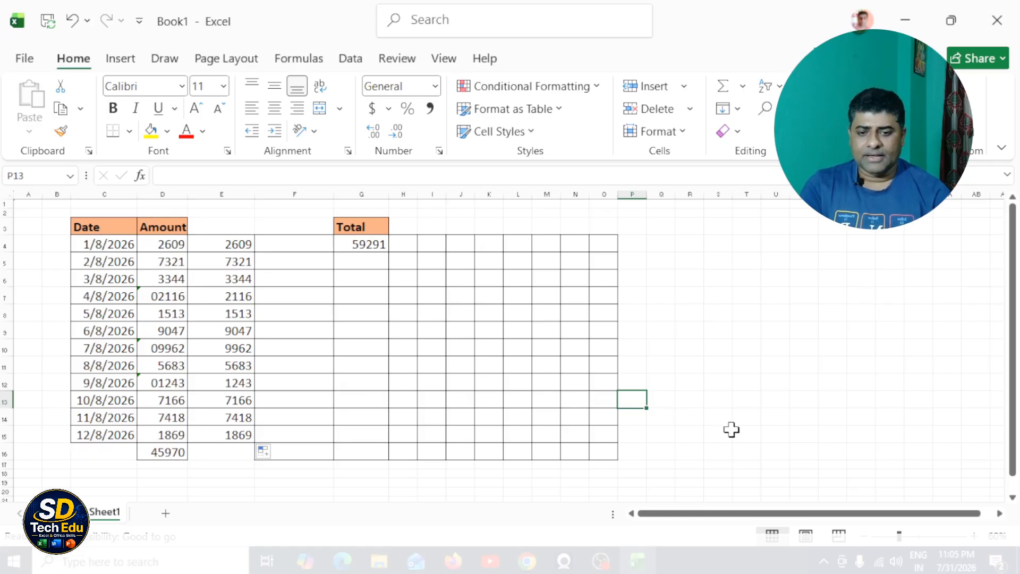
Total the converted amounts in E16 with a SUM formula over E4:E15.
{"action": "left_click", "coordinate": [246, 453]}
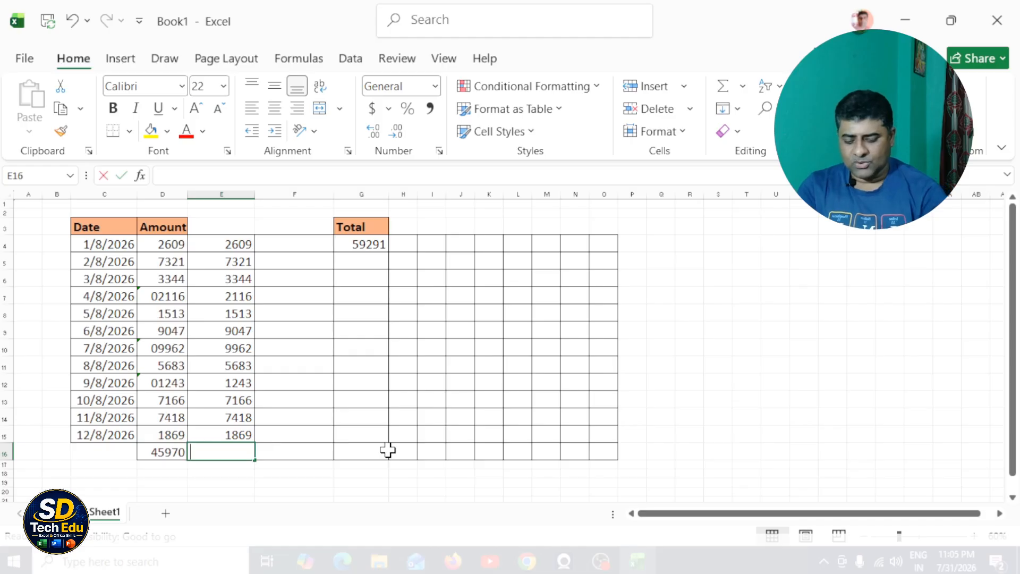
{"action": "type", "text": "=sum("}
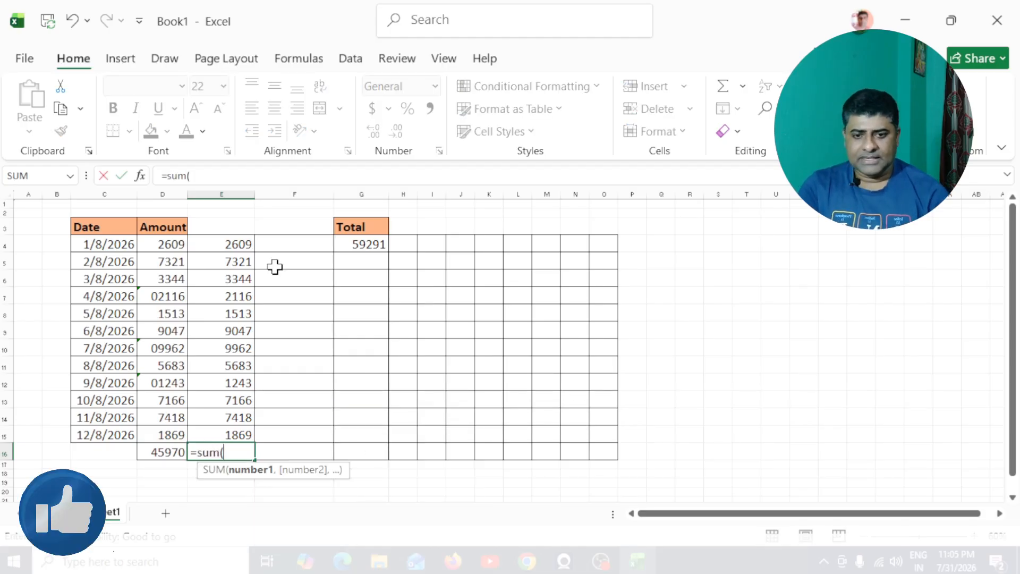
{"action": "left_click_drag", "start_coordinate": [237, 244], "coordinate": [219, 425]}
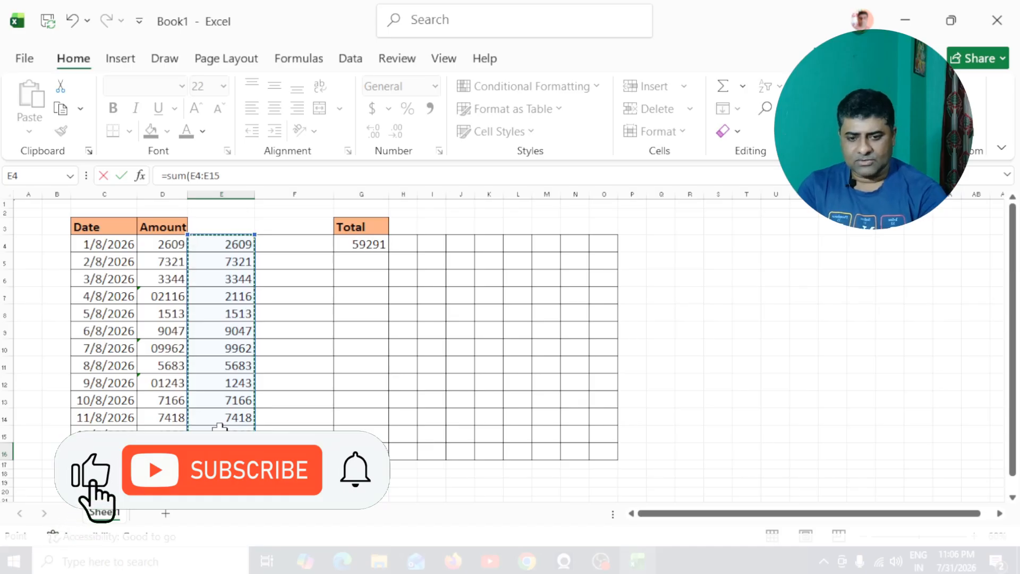
{"action": "key", "text": "Return"}
{"action": "left_click", "coordinate": [367, 492]}
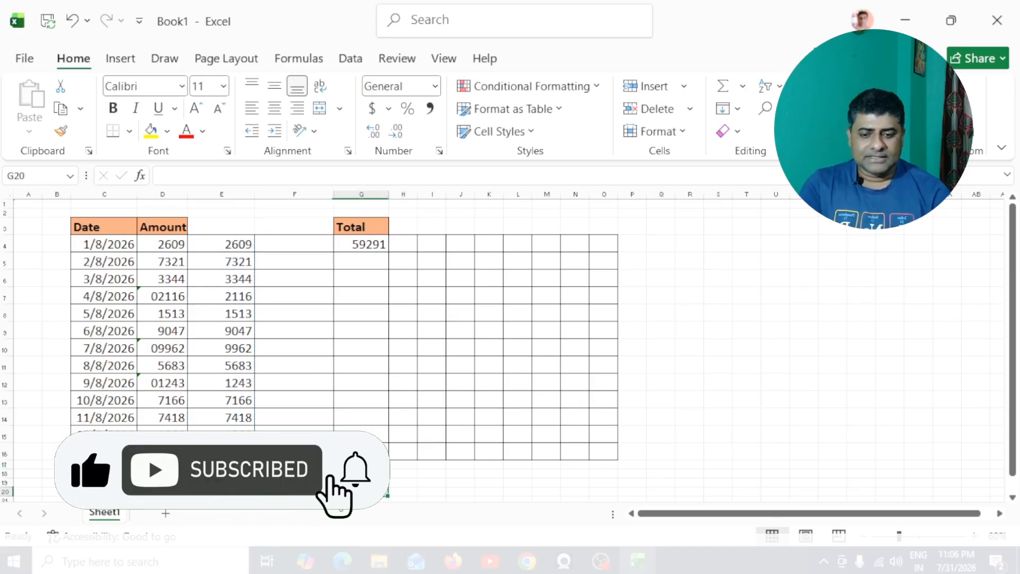
Compare the totals in D16 and E16 and check which formulas and source values they use.
{"action": "left_click", "coordinate": [163, 453]}
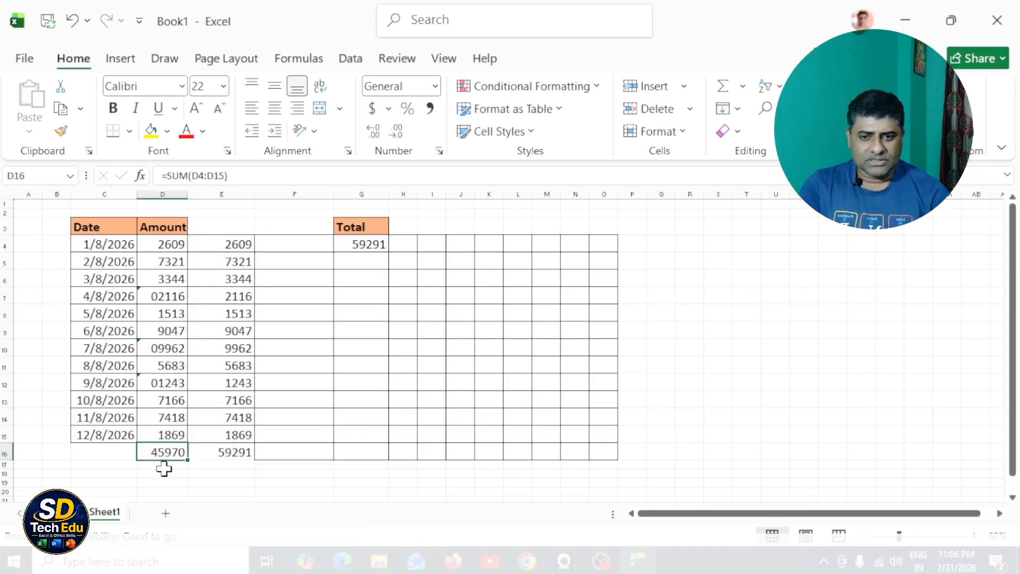
{"action": "left_click", "coordinate": [287, 479]}
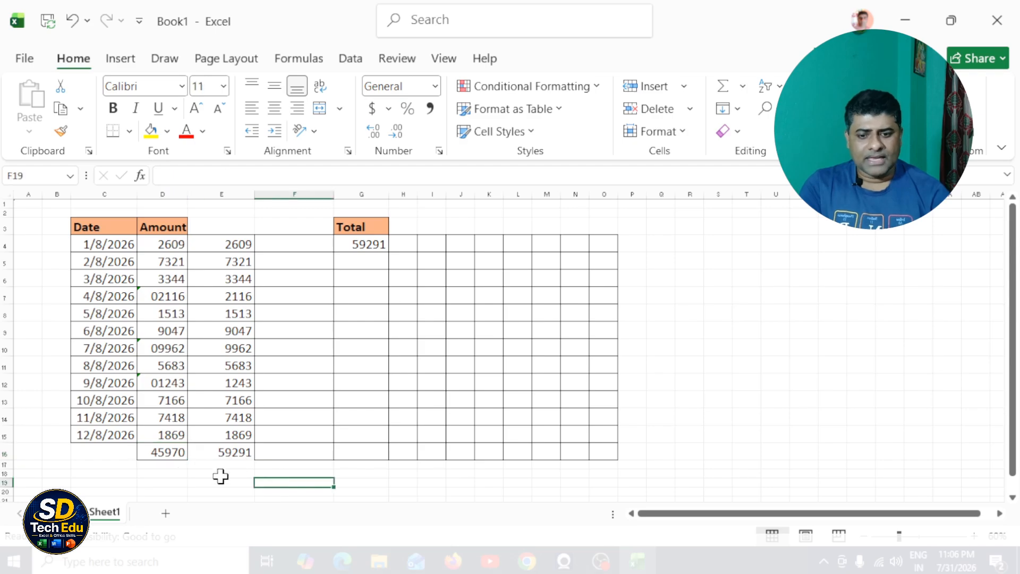
{"action": "left_click", "coordinate": [166, 453]}
{"action": "left_click", "coordinate": [234, 454]}
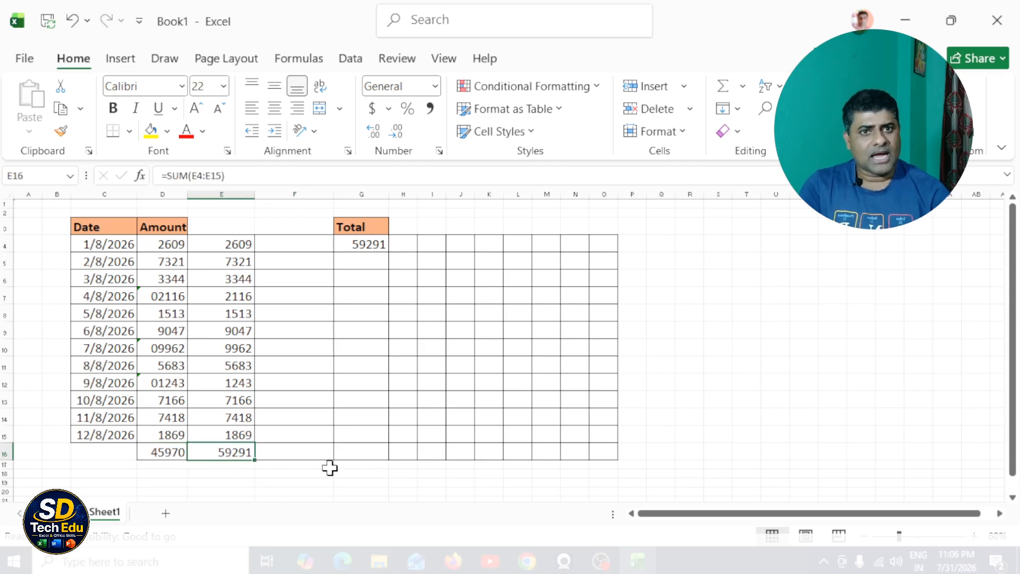
{"action": "left_click", "coordinate": [346, 475]}
{"action": "left_click_drag", "start_coordinate": [244, 245], "coordinate": [230, 425]}
{"action": "left_click", "coordinate": [338, 464]}
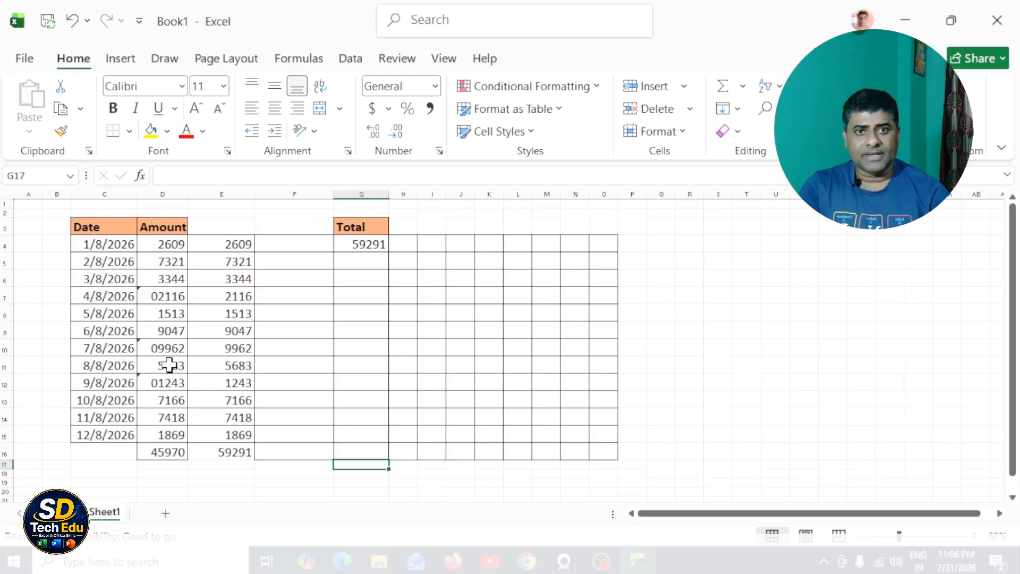
{"action": "left_click", "coordinate": [166, 455]}
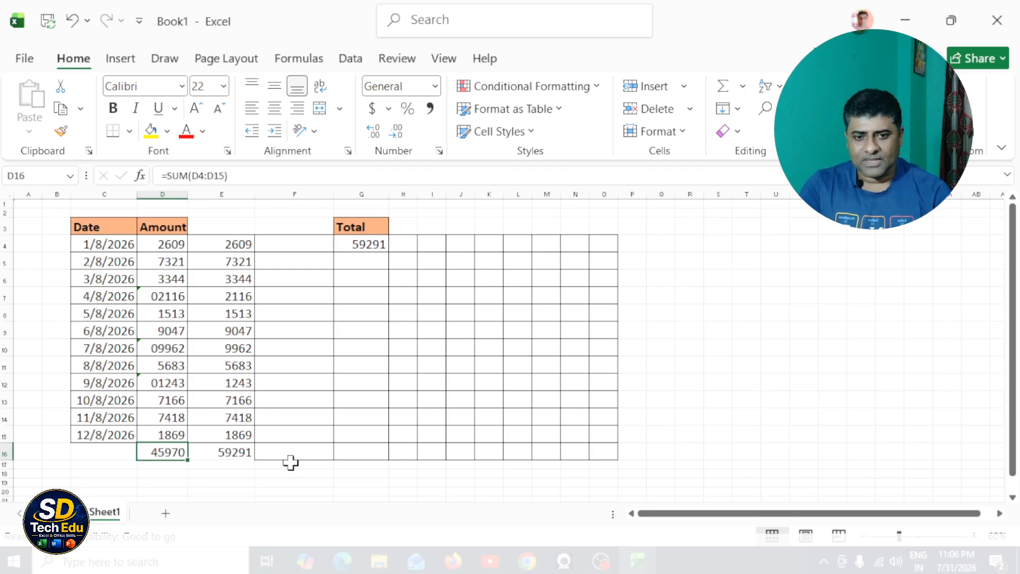
{"action": "left_click", "coordinate": [666, 345]}
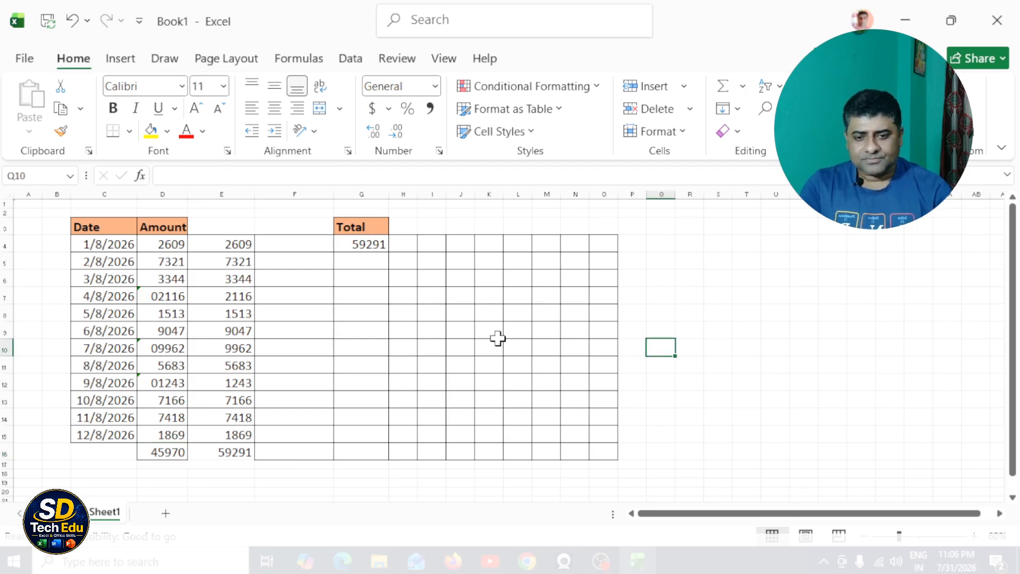
Enter =SUM(E4:E15) in G6 under the Total heading.
{"action": "left_click", "coordinate": [365, 276]}
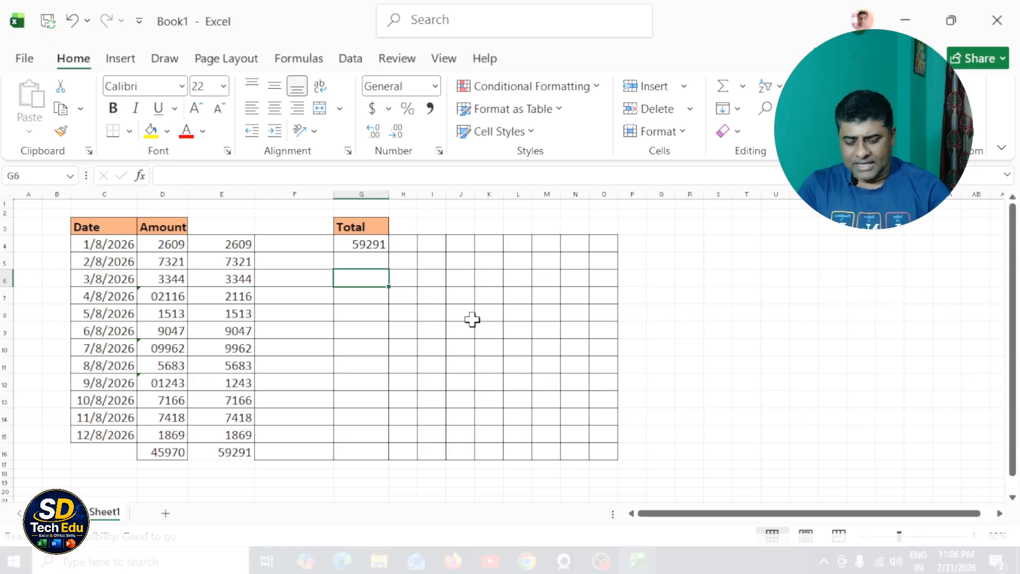
{"action": "type", "text": "=sum"}
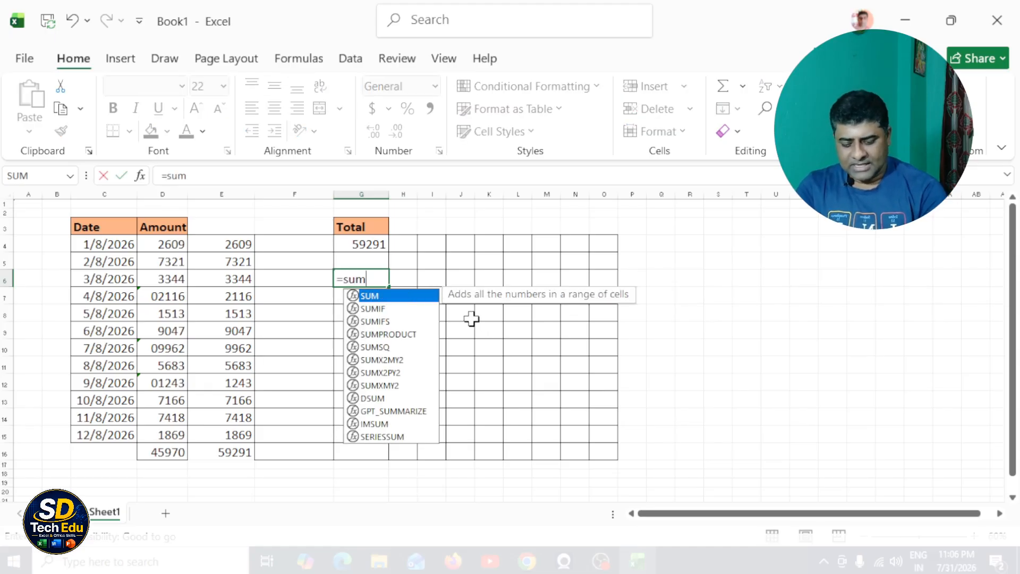
{"action": "type", "text": "("}
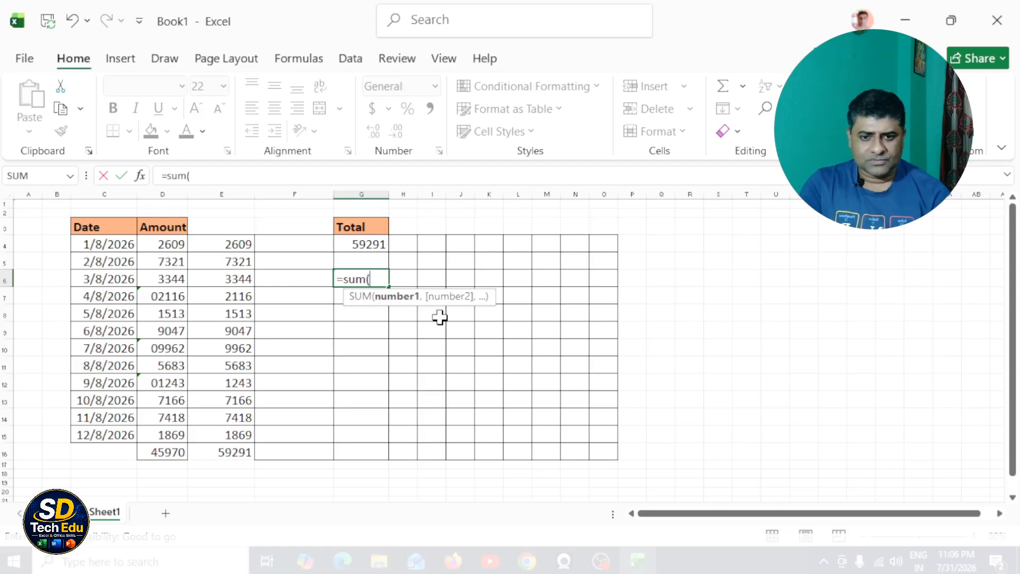
{"action": "left_click_drag", "start_coordinate": [245, 245], "coordinate": [228, 431]}
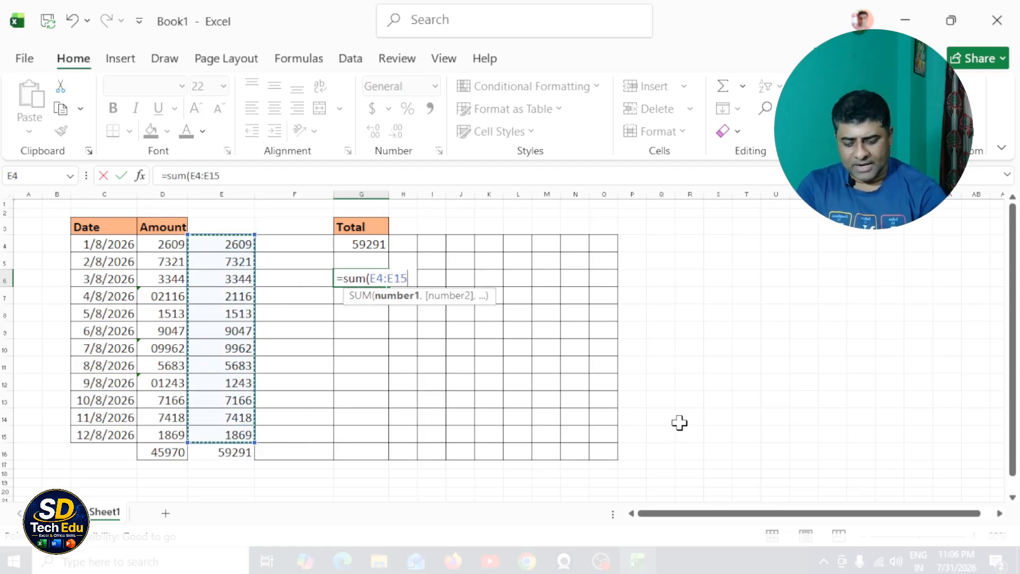
{"action": "type", "text": ")"}
{"action": "key", "text": "Return"}
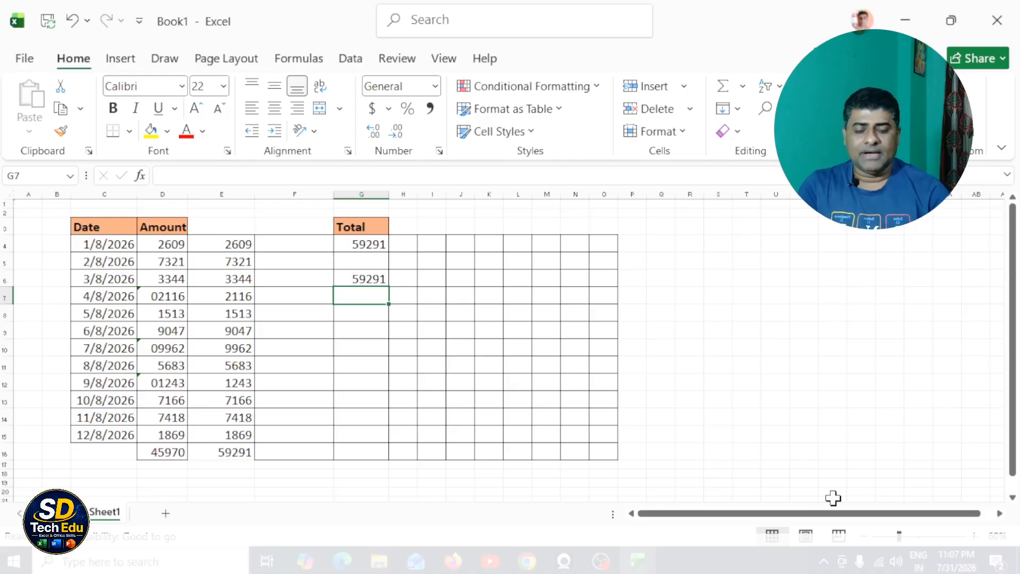
Remove the SUM function from G6 to leave =E4:E15, dismiss the spill notice, and compare the spilled values with column E.
{"action": "left_click", "coordinate": [364, 279]}
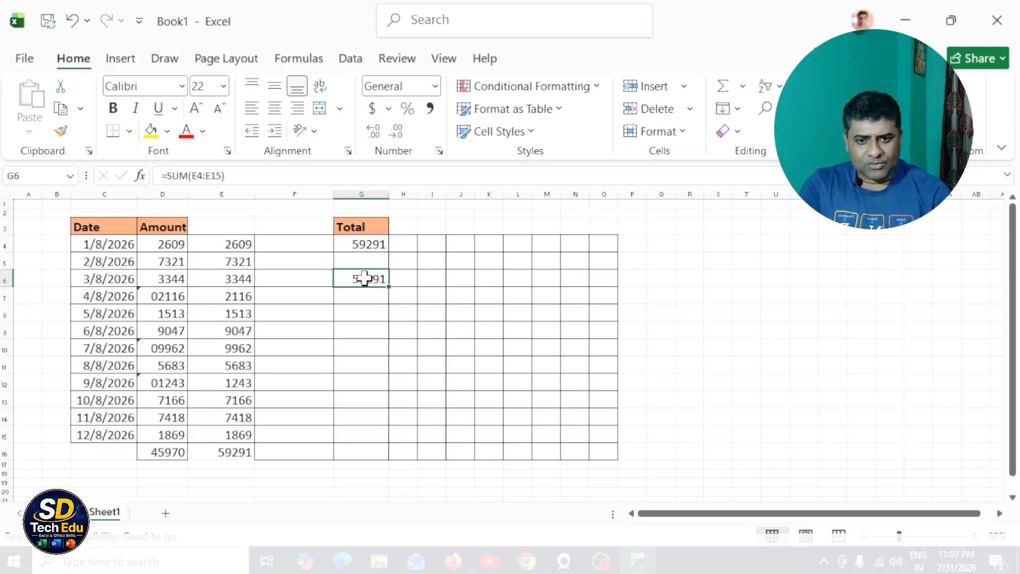
{"action": "double_click", "coordinate": [364, 279]}
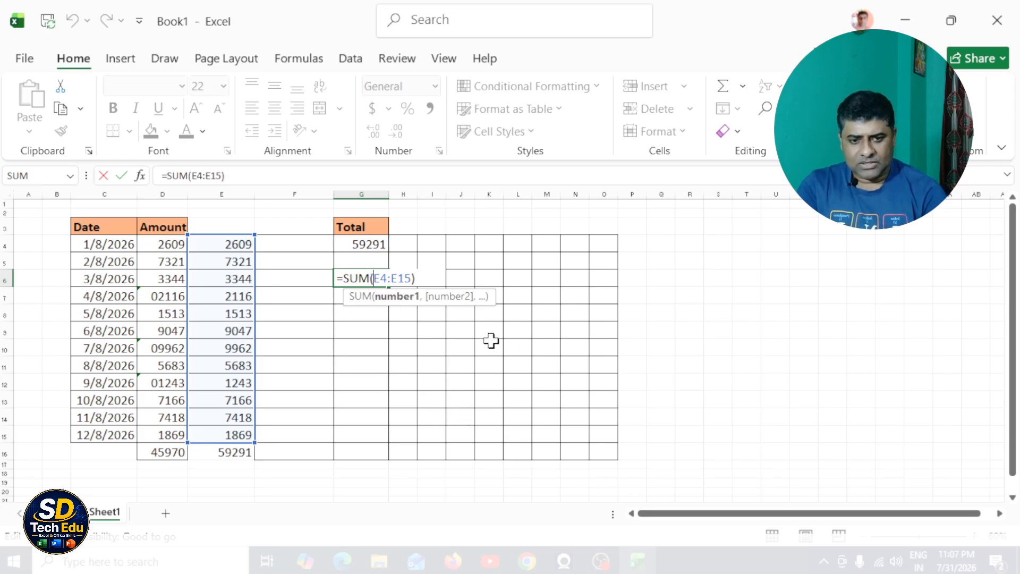
{"action": "key", "text": "BackSpace"}
{"action": "key", "text": "BackSpace"}
{"action": "key", "text": "BackSpace"}
{"action": "key", "text": "BackSpace"}
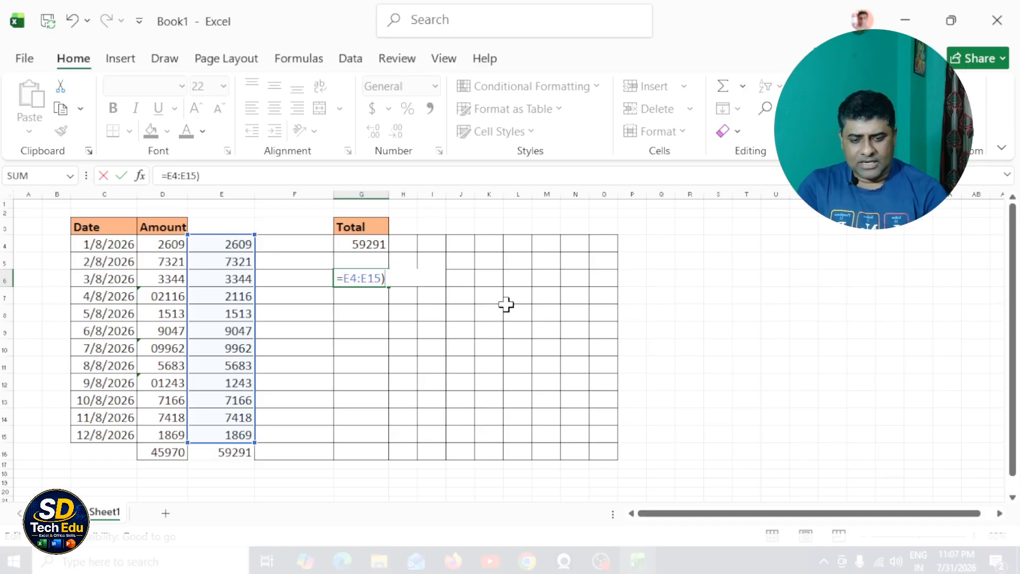
{"action": "key", "text": "Return"}
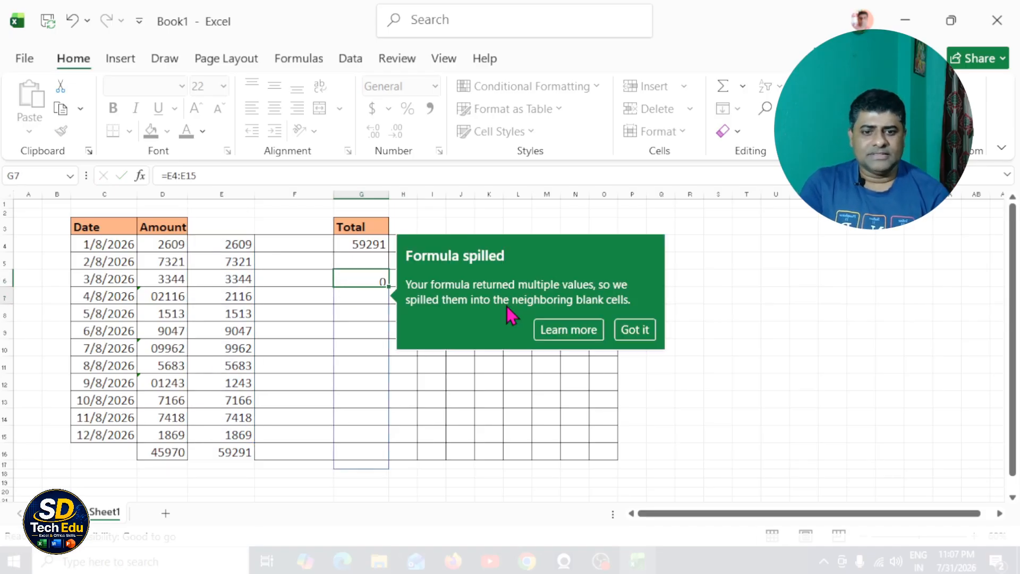
{"action": "left_click", "coordinate": [630, 330]}
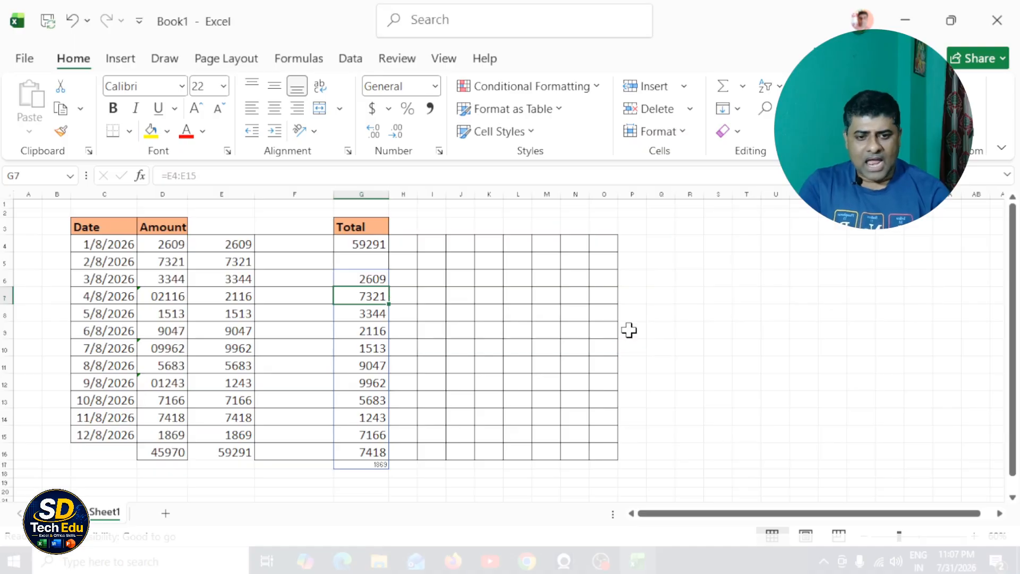
{"action": "left_click", "coordinate": [661, 329]}
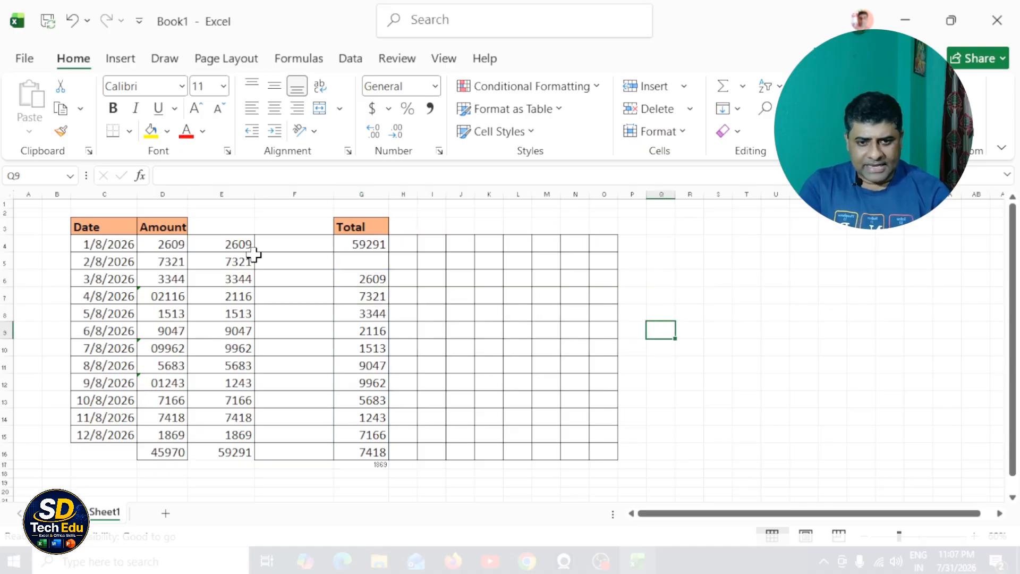
{"action": "left_click_drag", "start_coordinate": [239, 243], "coordinate": [234, 431]}
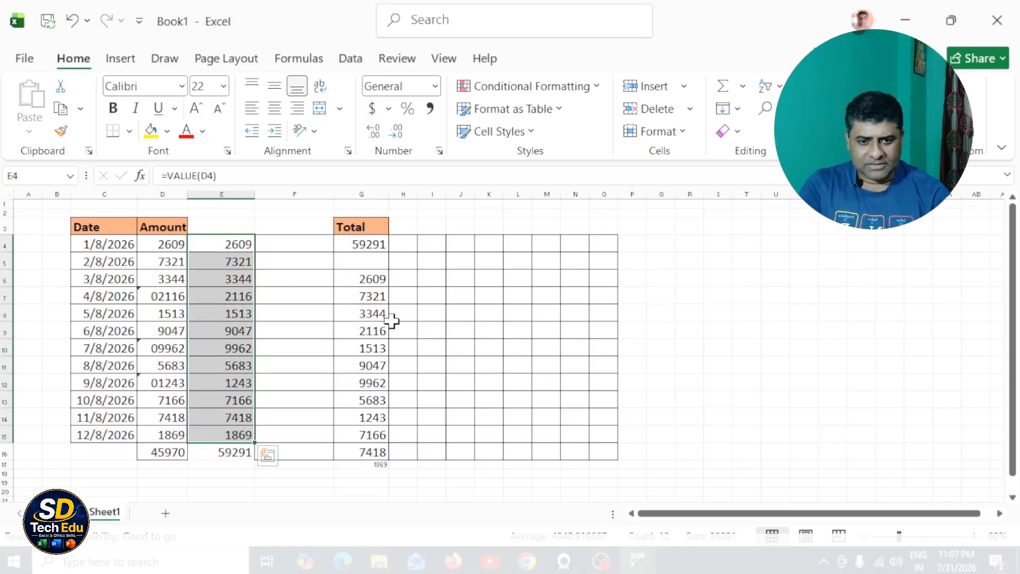
{"action": "left_click_drag", "start_coordinate": [369, 278], "coordinate": [369, 441]}
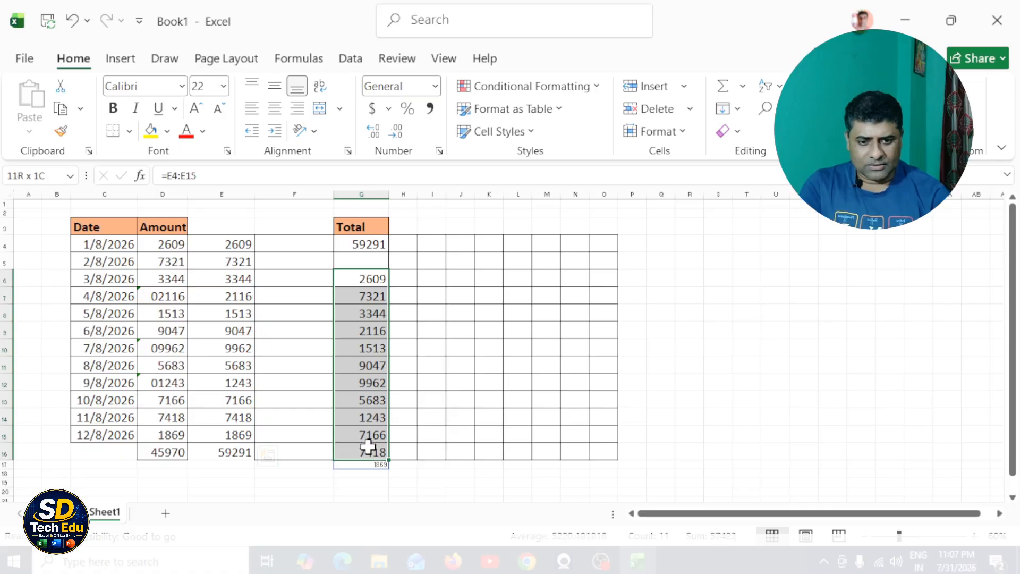
{"action": "left_click", "coordinate": [766, 382]}
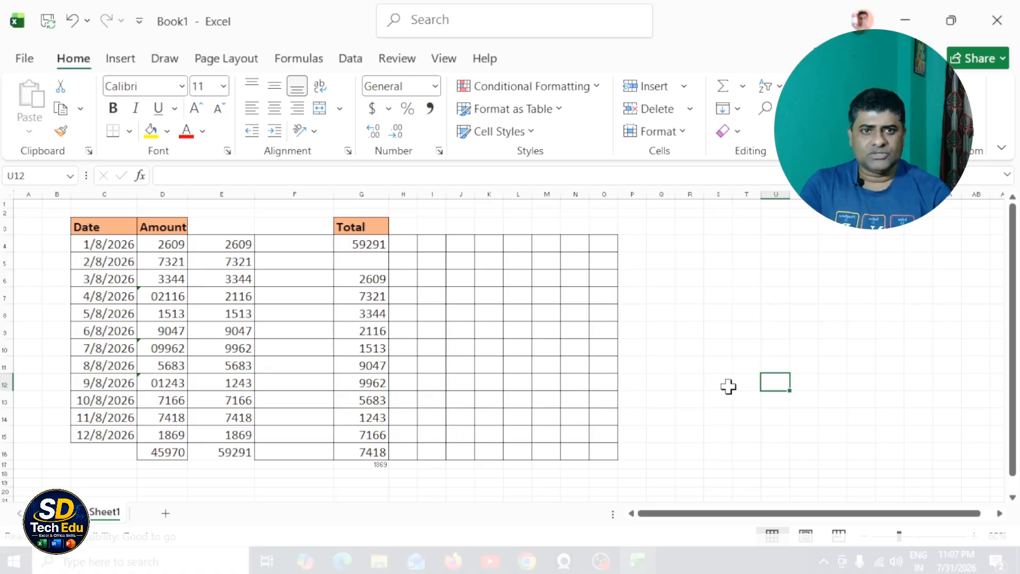
Add a minus sign to the formula in G6, making it =-E4:E15.
{"action": "double_click", "coordinate": [358, 278]}
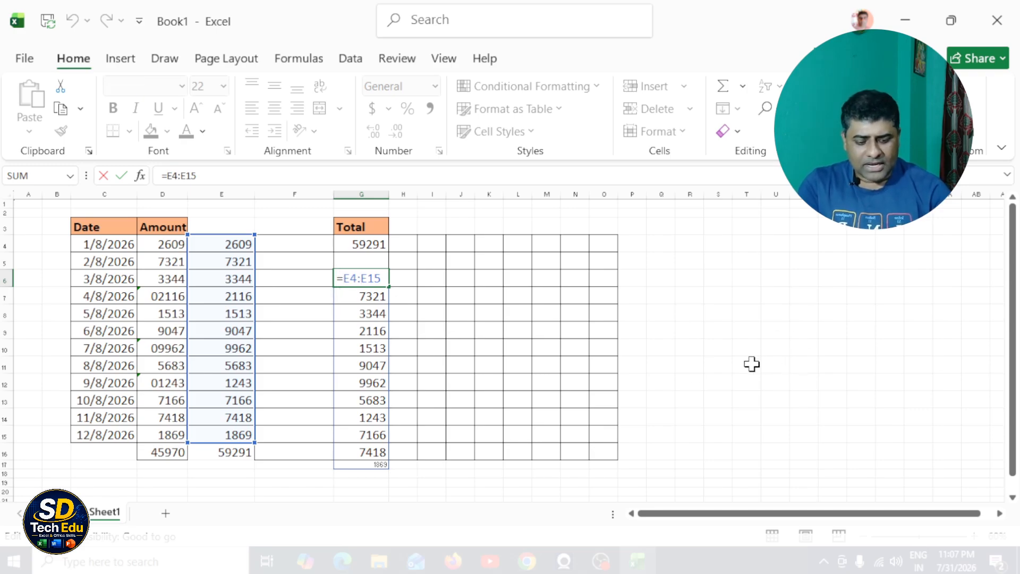
{"action": "type", "text": "-"}
{"action": "key", "text": "Return"}
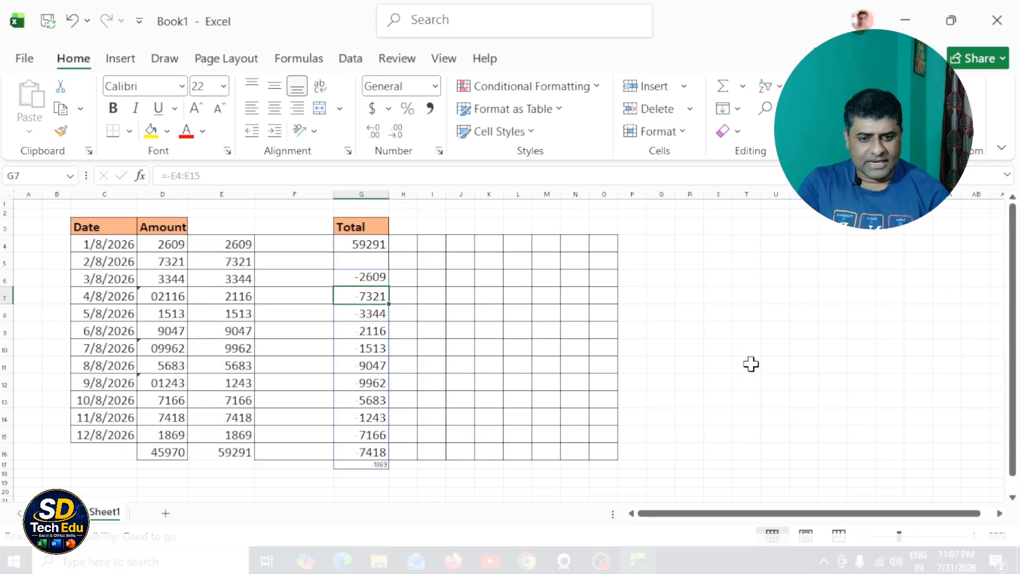
{"action": "left_click", "coordinate": [771, 374]}
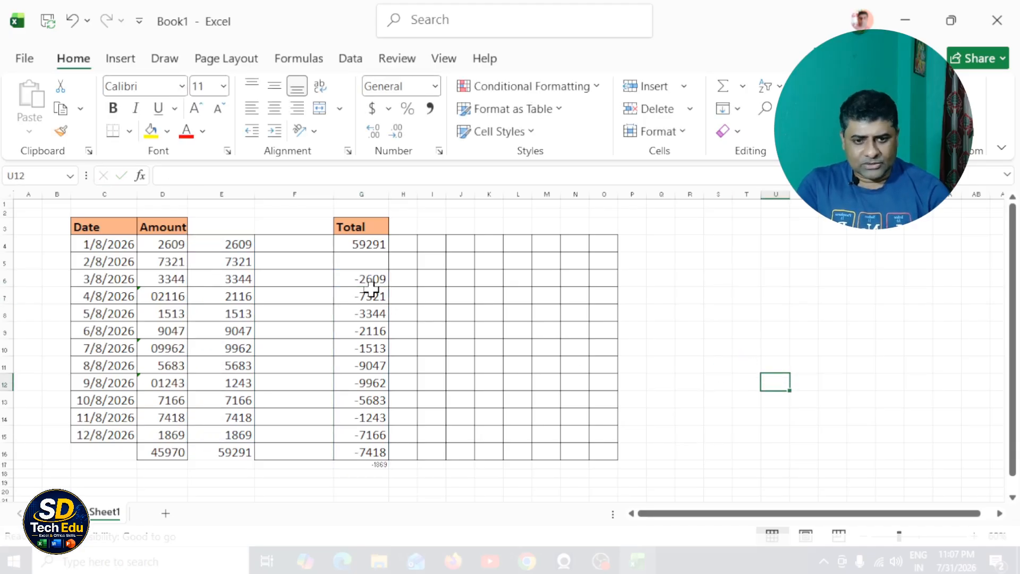
Set the font size of the spilled values in G6:G16 to 26.
{"action": "left_click_drag", "start_coordinate": [372, 279], "coordinate": [371, 453]}
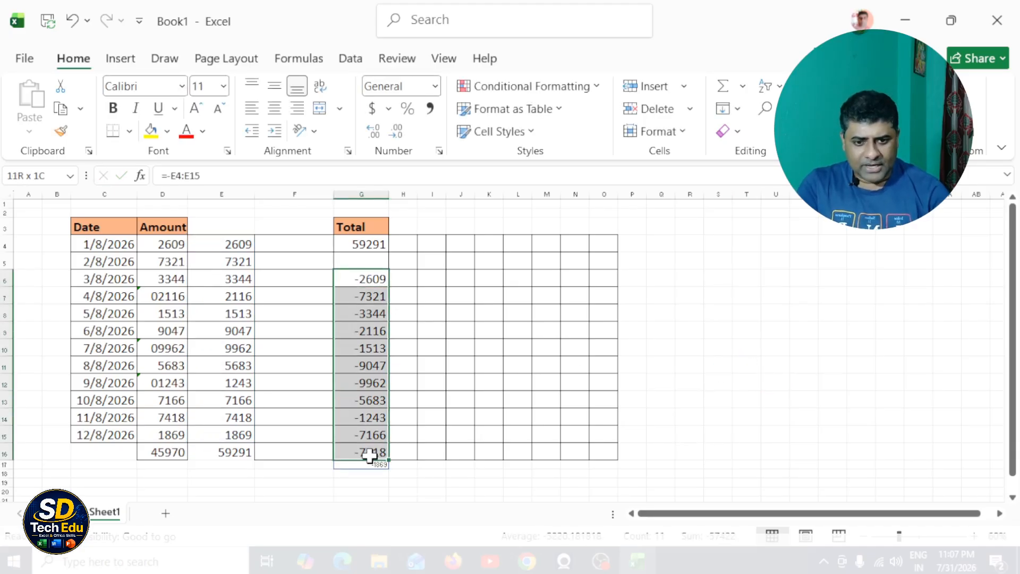
{"action": "left_click", "coordinate": [224, 86]}
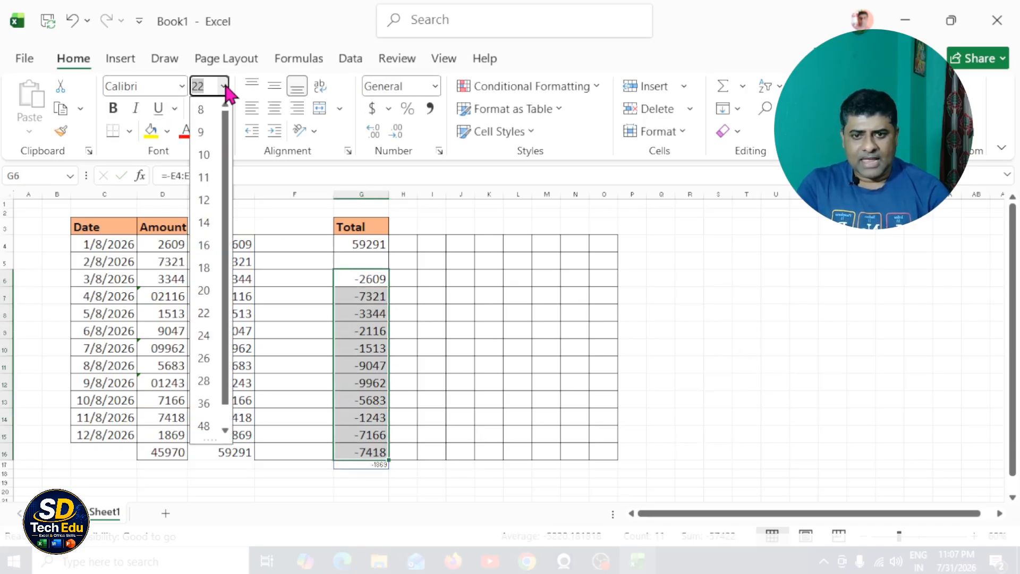
{"action": "left_click", "coordinate": [202, 359]}
{"action": "left_click", "coordinate": [544, 358]}
Add a second minus sign to the formula in G6, making it =--E4:E15, and review the spilled values.
{"action": "scroll", "coordinate": [510, 340], "scroll_direction": "down", "scroll_amount": 1}
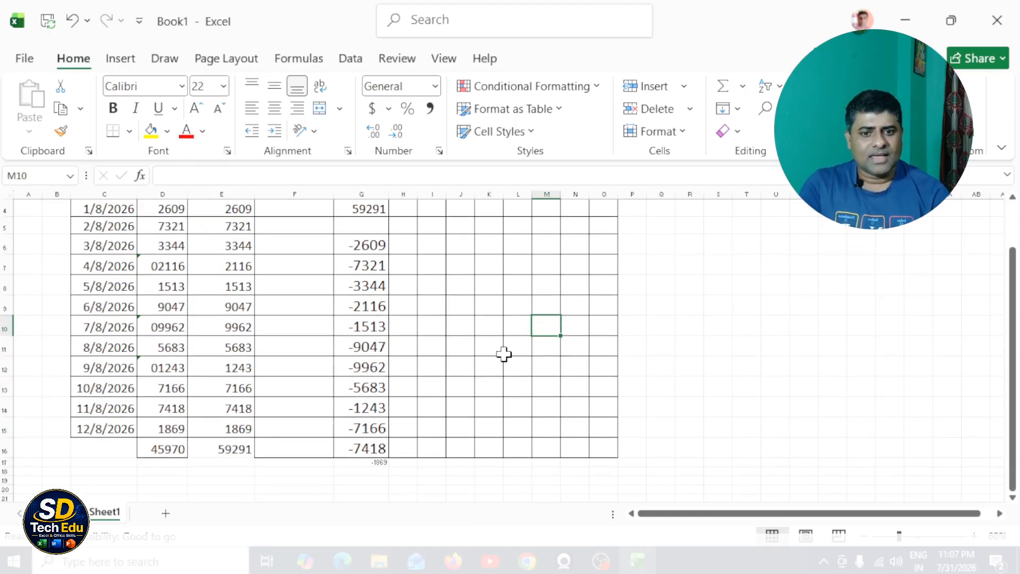
{"action": "scroll", "coordinate": [503, 355], "scroll_direction": "up", "scroll_amount": 1}
{"action": "double_click", "coordinate": [357, 279]}
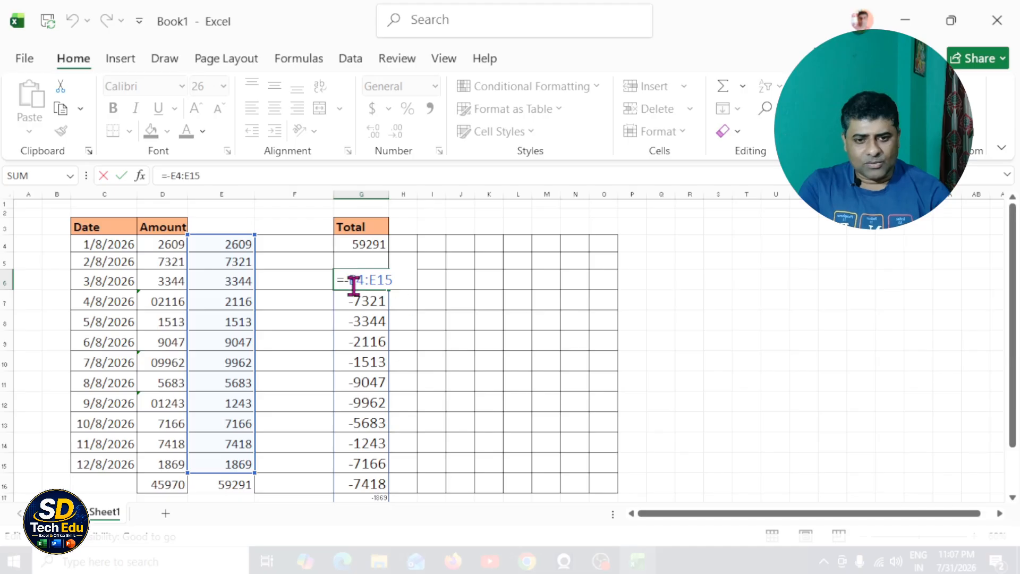
{"action": "type", "text": "-"}
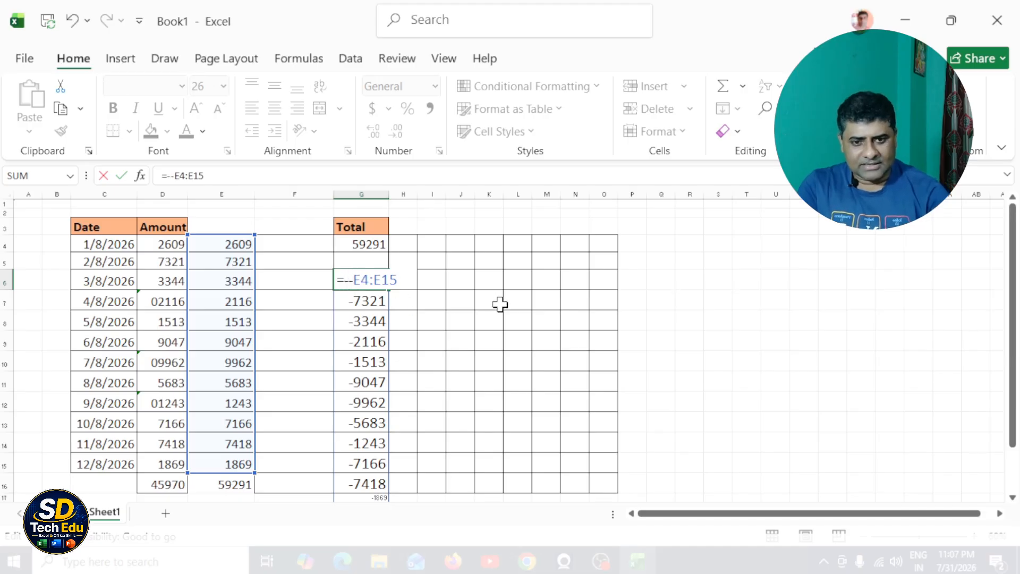
{"action": "key", "text": "Return"}
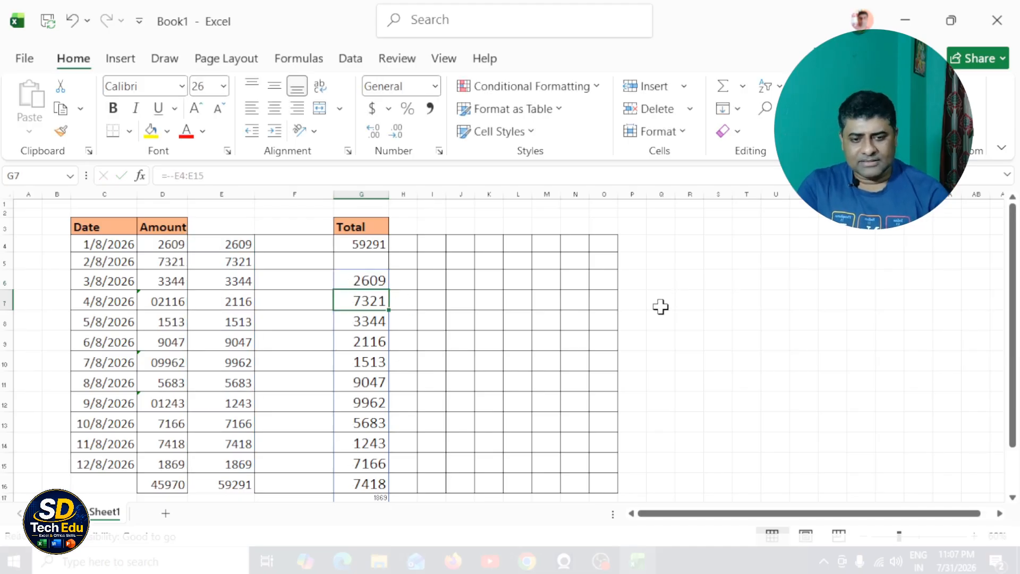
{"action": "left_click", "coordinate": [690, 320]}
{"action": "left_click_drag", "start_coordinate": [362, 280], "coordinate": [371, 481]}
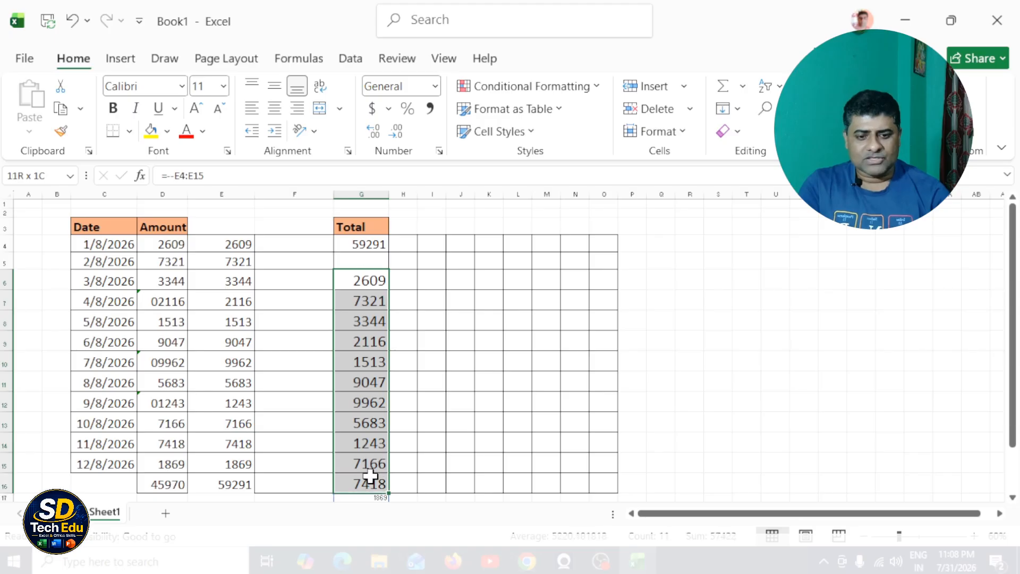
{"action": "left_click", "coordinate": [661, 341]}
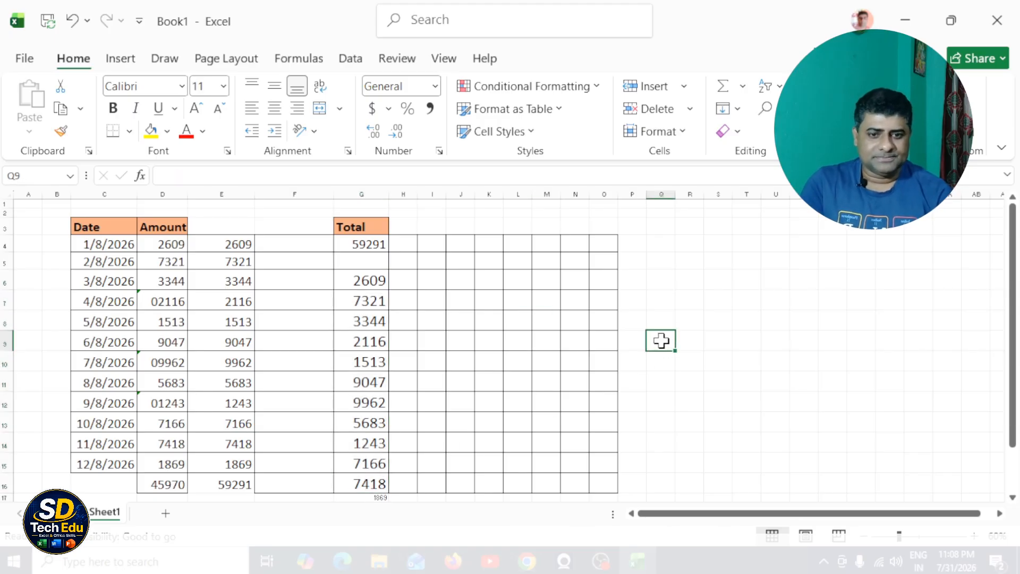
Enter the formula =SUM(--D4:D15) in cell J6 to total the Amount column with a double minus sign.
{"action": "left_click", "coordinate": [672, 301]}
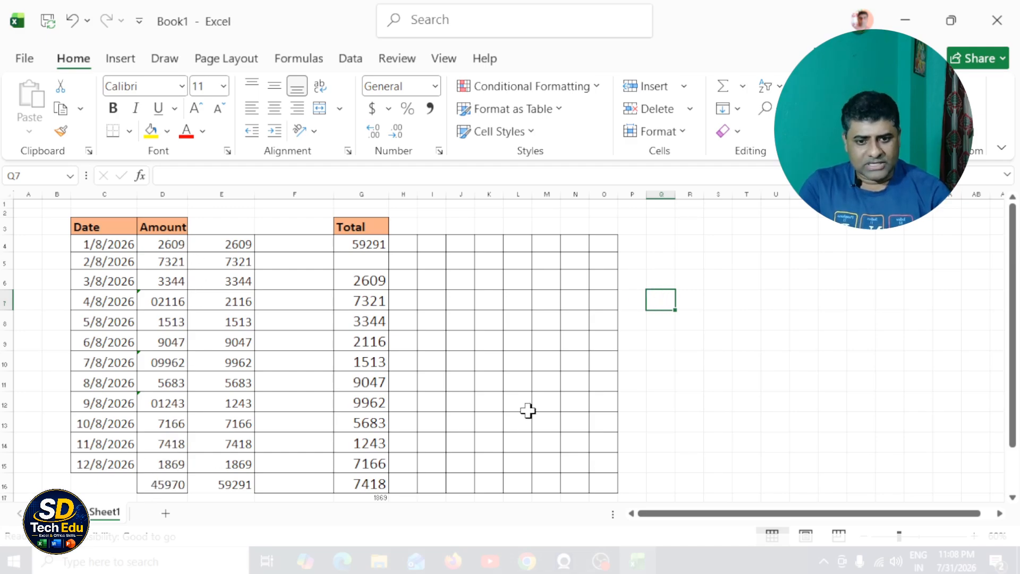
{"action": "left_click", "coordinate": [458, 281]}
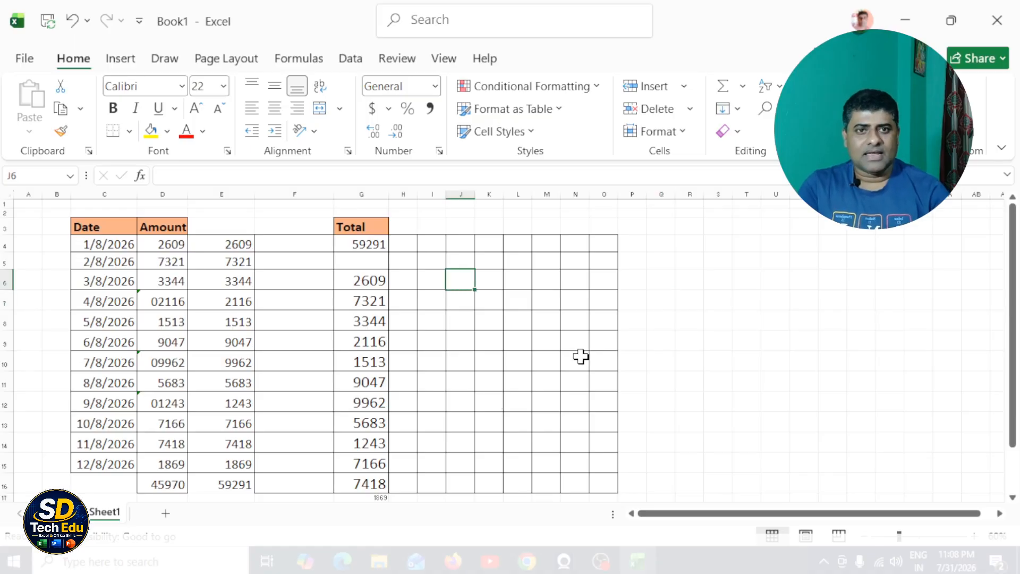
{"action": "type", "text": "="}
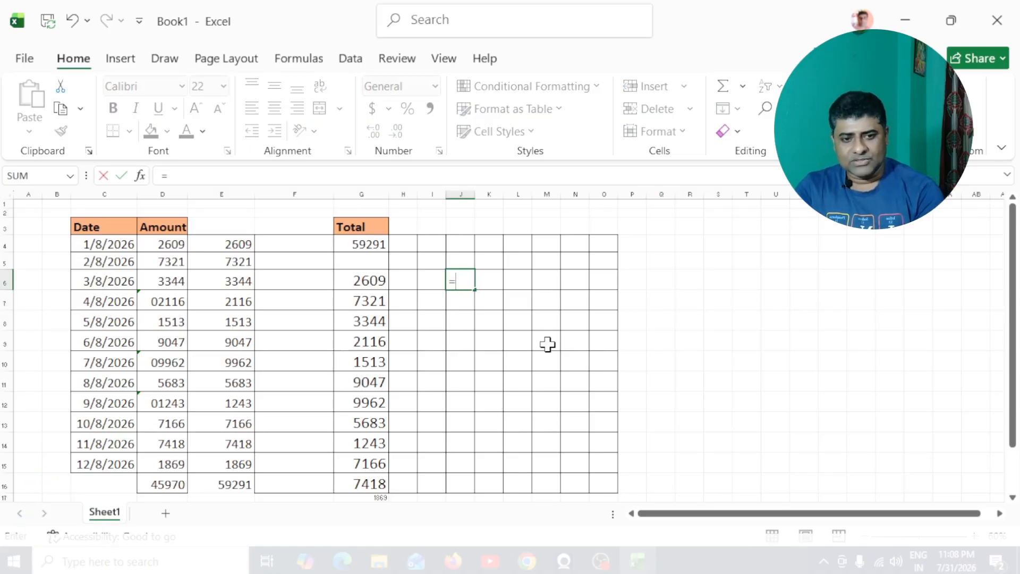
{"action": "type", "text": "sum"}
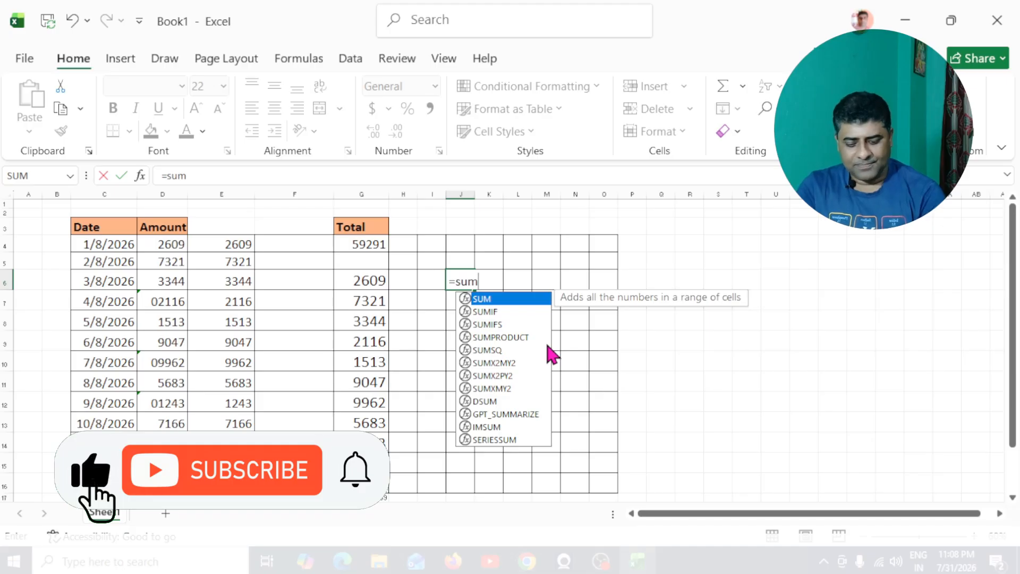
{"action": "type", "text": "("}
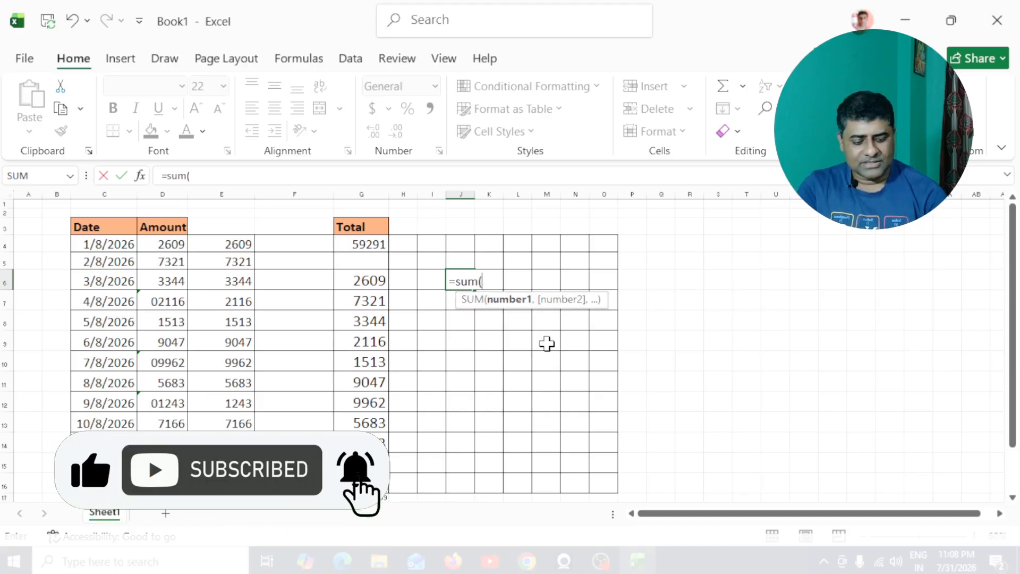
{"action": "type", "text": "--"}
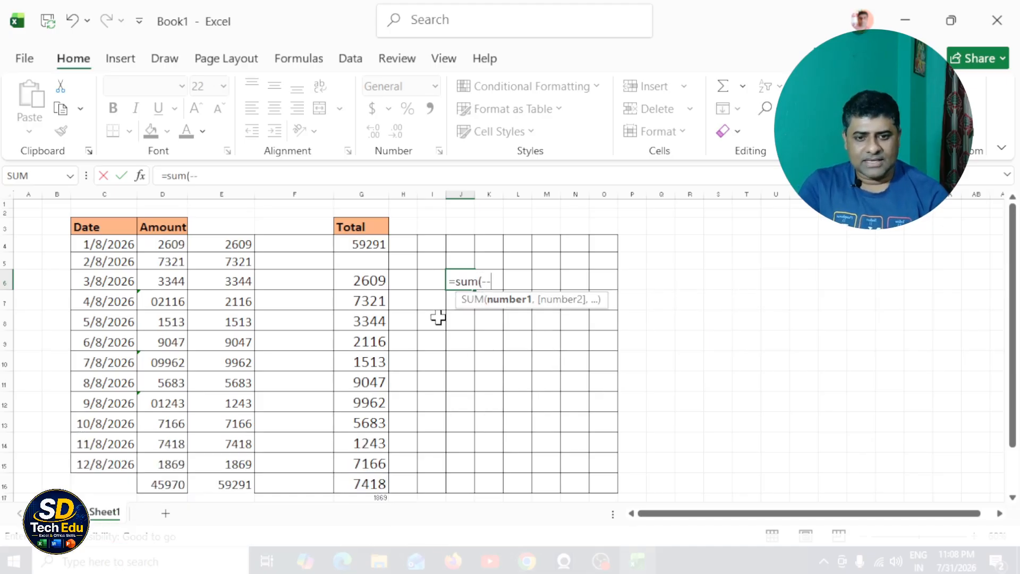
{"action": "left_click_drag", "start_coordinate": [170, 250], "coordinate": [161, 458]}
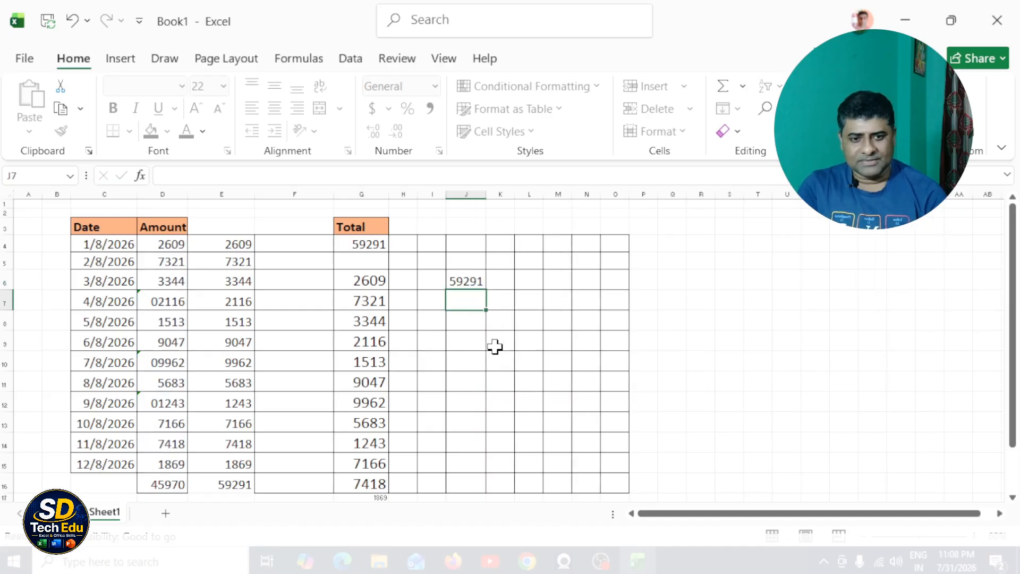
{"action": "key", "text": "Return"}
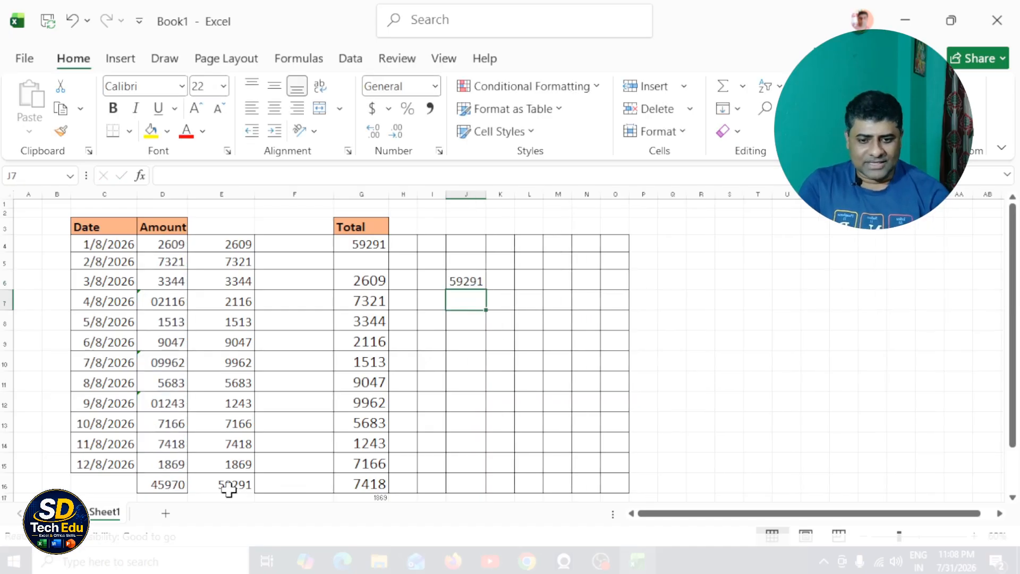
Highlight the totals in E16 and J6 with a yellow fill.
{"action": "left_click", "coordinate": [244, 489]}
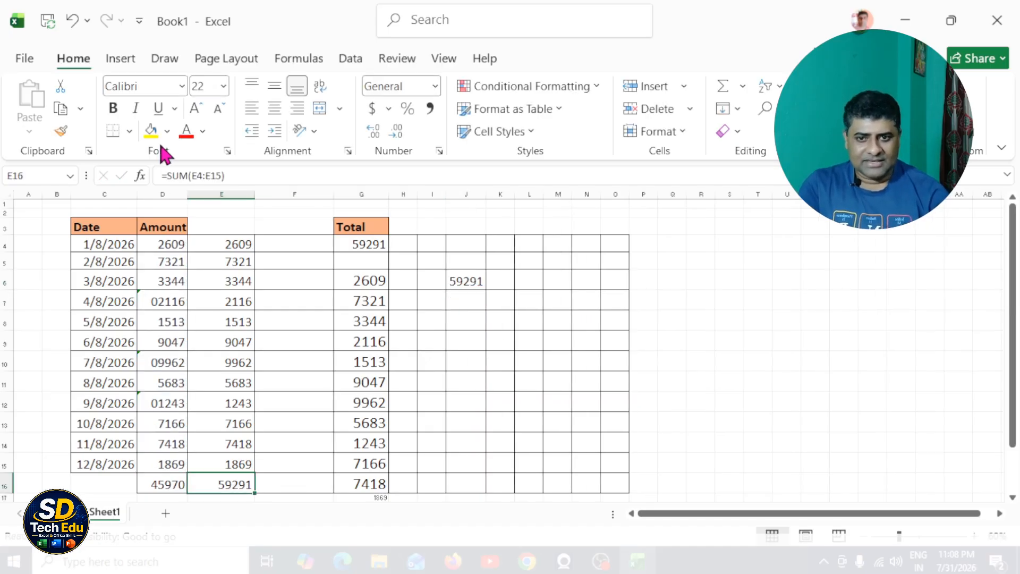
{"action": "left_click", "coordinate": [151, 131]}
{"action": "left_click", "coordinate": [464, 282]}
{"action": "left_click", "coordinate": [151, 131]}
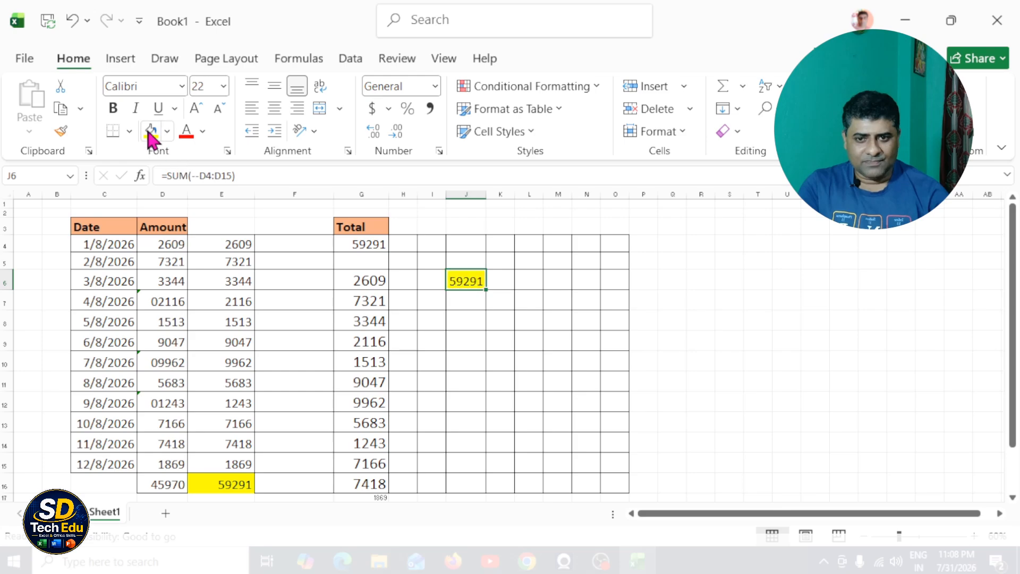
{"action": "left_click", "coordinate": [668, 360]}
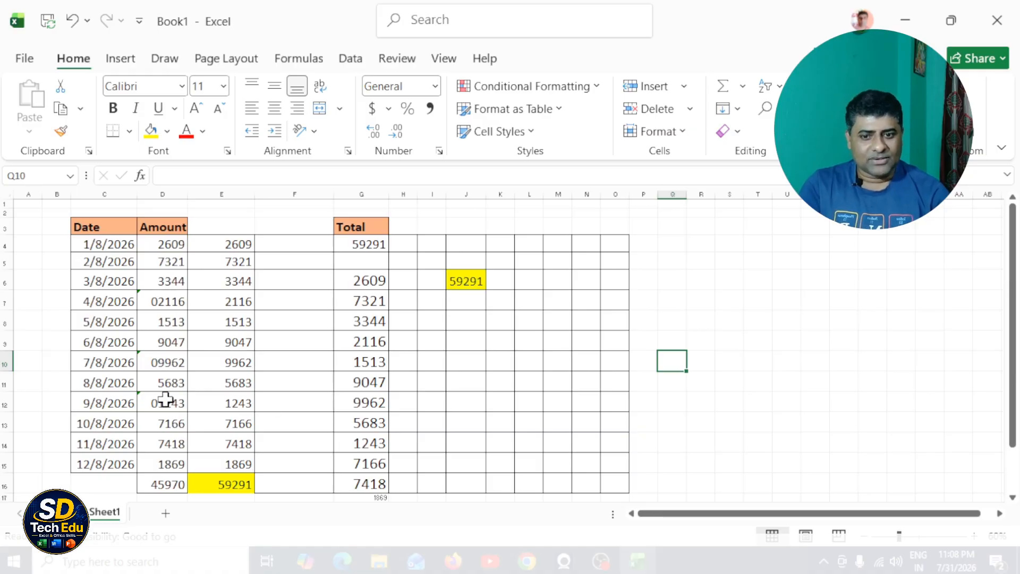
Compare the plain SUM formula in D16 with the double-minus formulas in J6 and G6.
{"action": "left_click", "coordinate": [172, 485]}
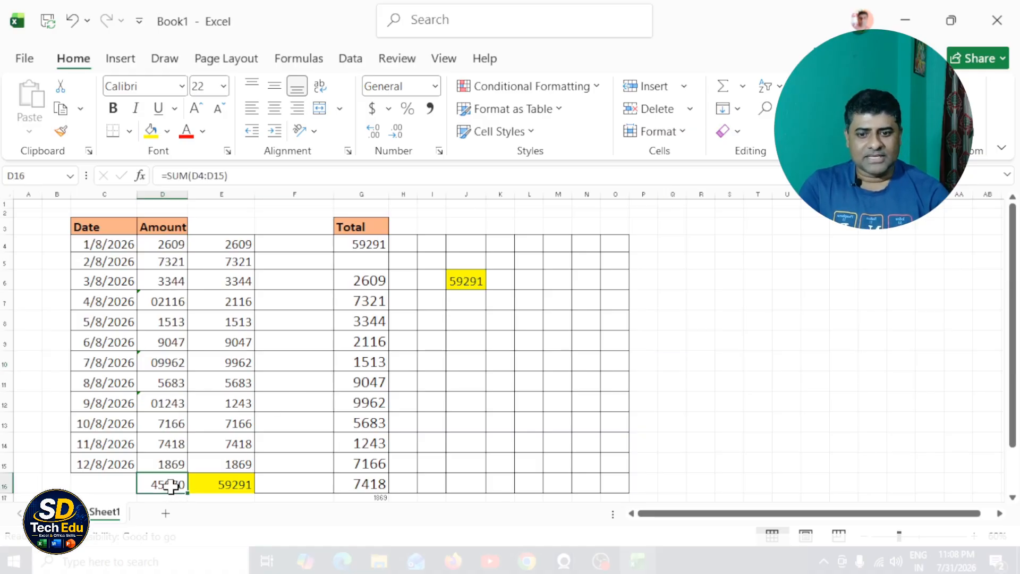
{"action": "left_click", "coordinate": [469, 285]}
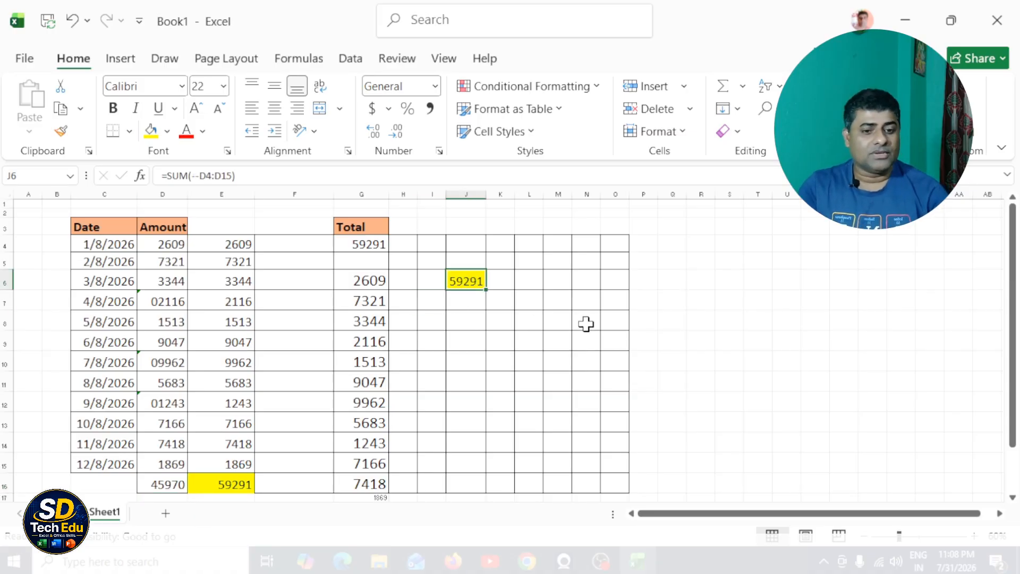
{"action": "double_click", "coordinate": [471, 281]}
{"action": "left_click", "coordinate": [471, 281]}
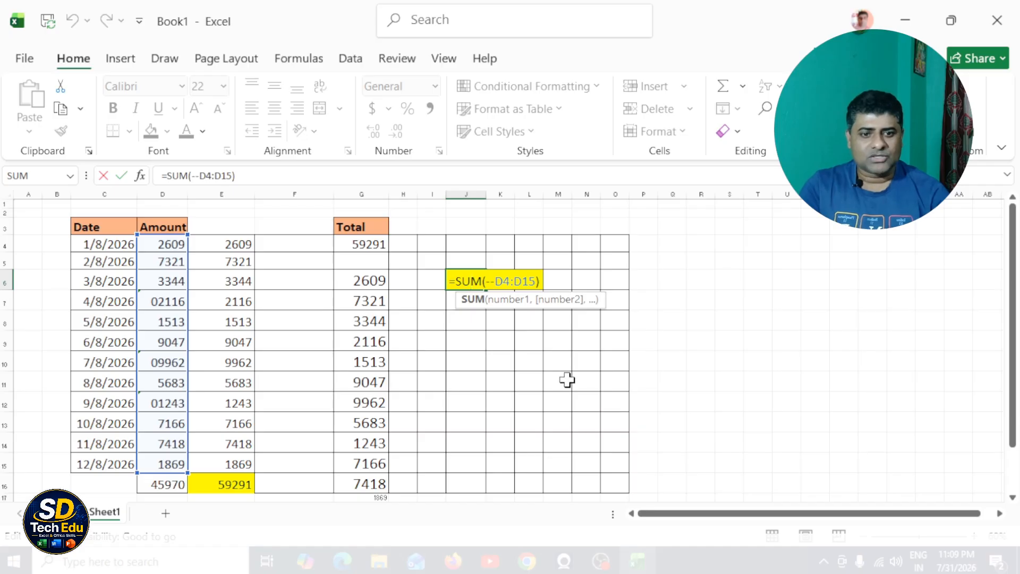
{"action": "key", "text": "Return"}
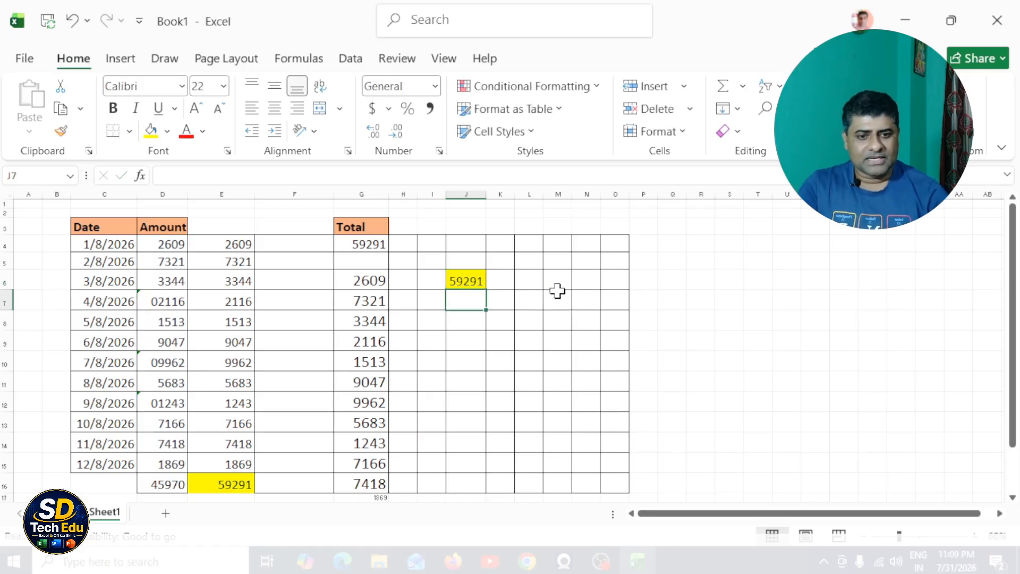
{"action": "left_click", "coordinate": [379, 280]}
{"action": "double_click", "coordinate": [373, 280]}
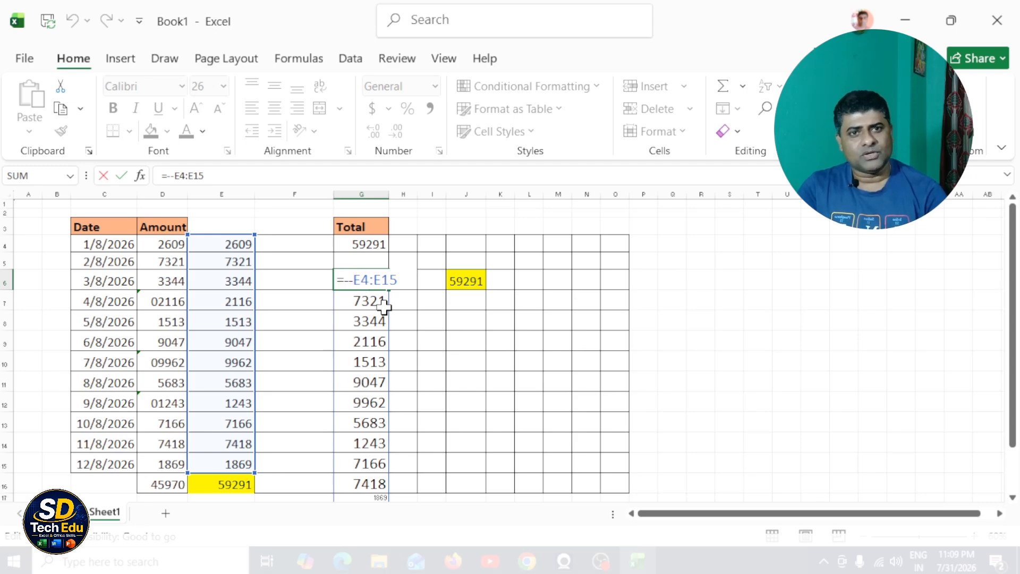
{"action": "left_click", "coordinate": [523, 320]}
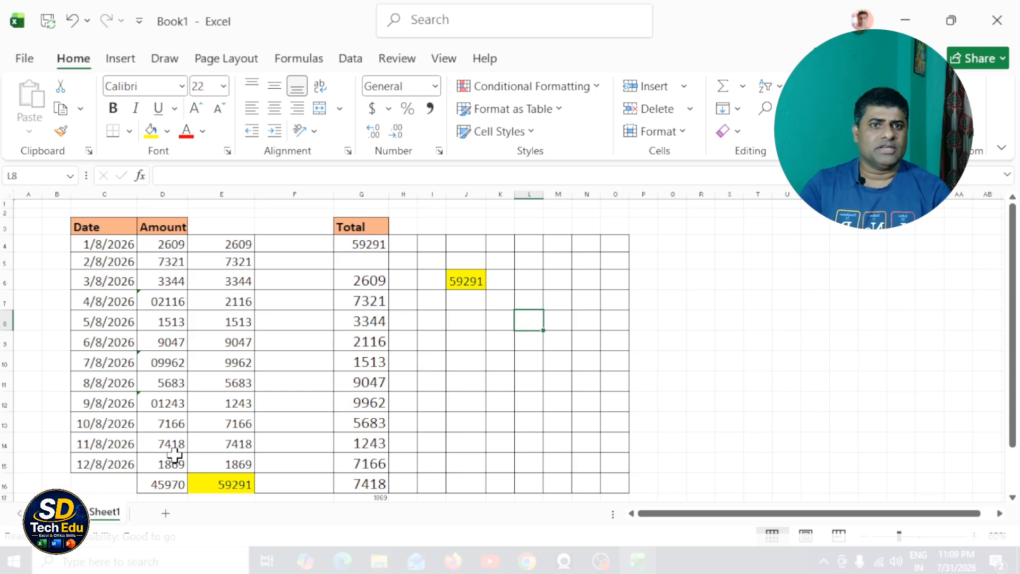
Enter the double-minus formula =SUM(--D4:D15) again in cell J8.
{"action": "left_click", "coordinate": [455, 320]}
{"action": "type", "text": "=sum"}
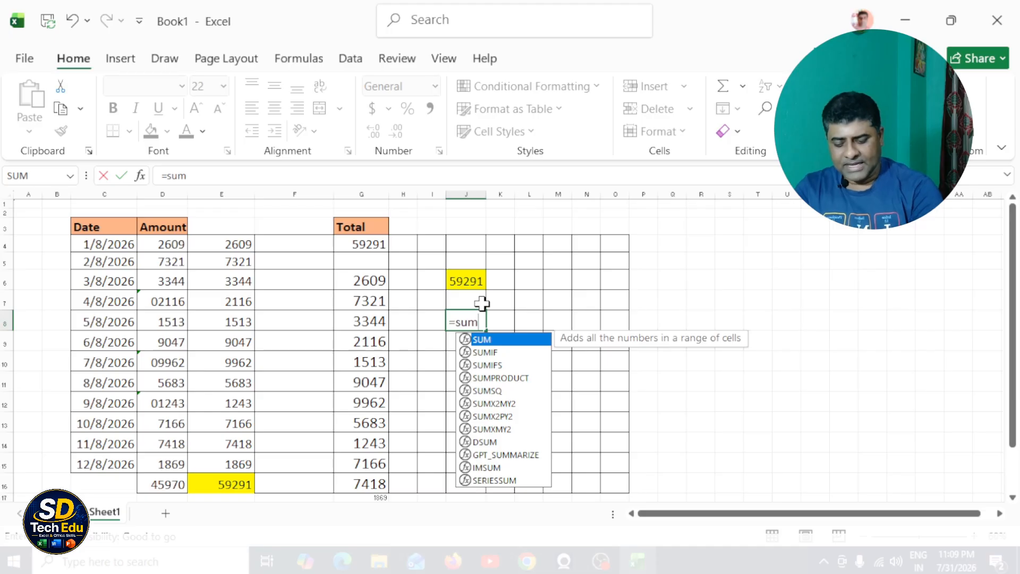
{"action": "type", "text": "(--"}
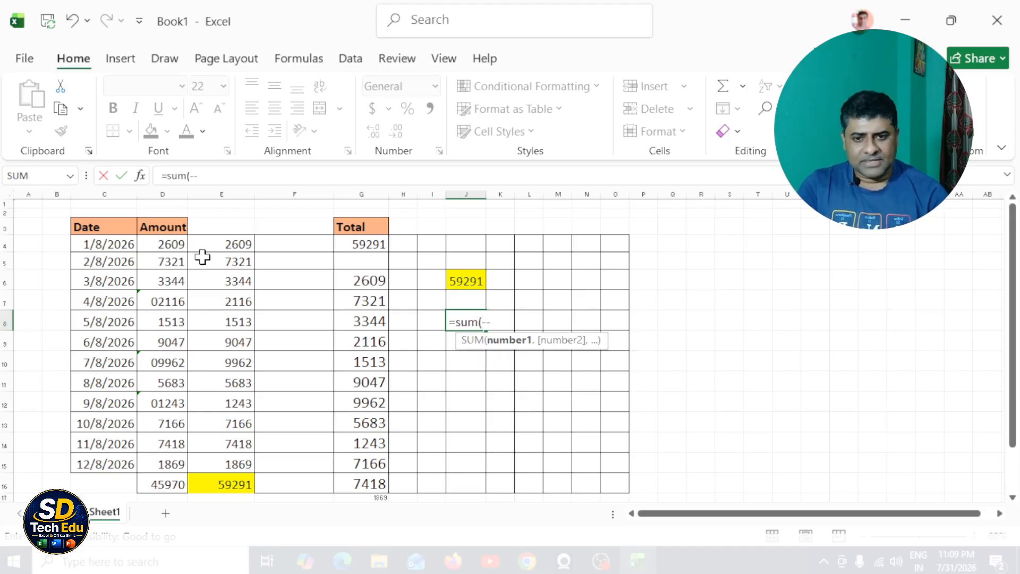
{"action": "left_click_drag", "start_coordinate": [170, 245], "coordinate": [159, 463]}
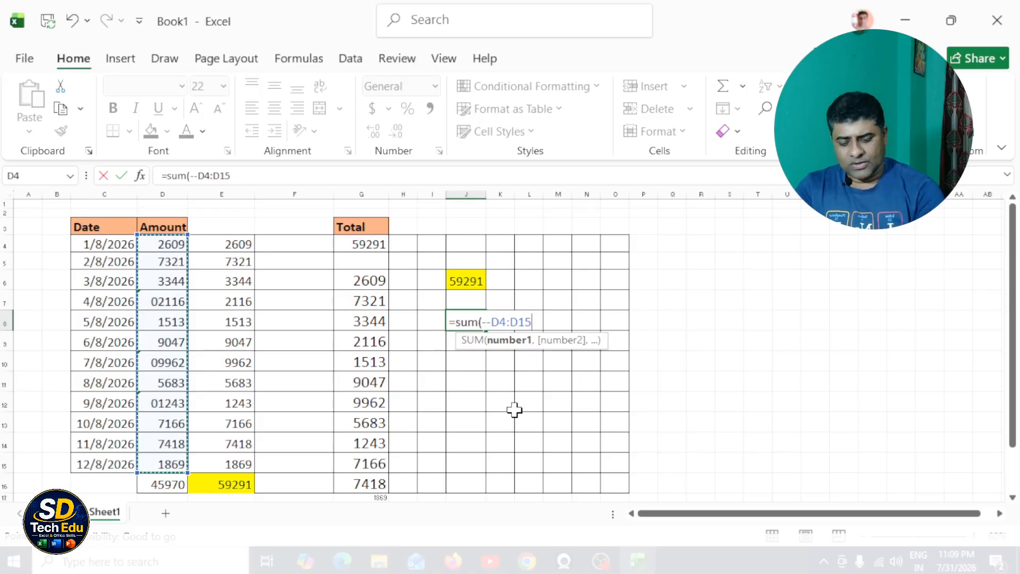
{"action": "key", "text": "Return"}
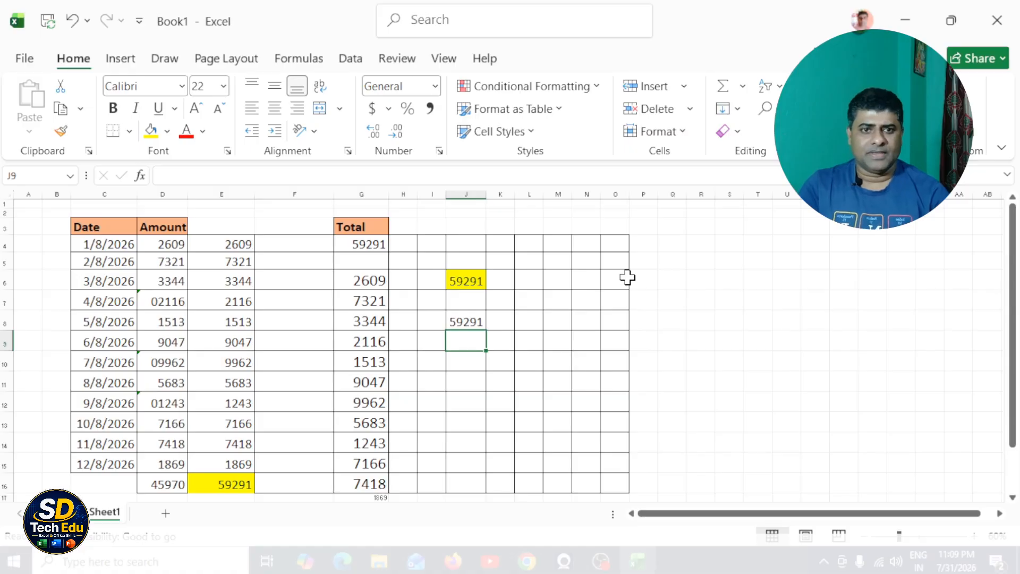
Enter the plain formula =SUM(D4:D15) in cell J10 and compare it with the double-minus formula in J8.
{"action": "left_click", "coordinate": [470, 379]}
{"action": "left_click", "coordinate": [470, 363]}
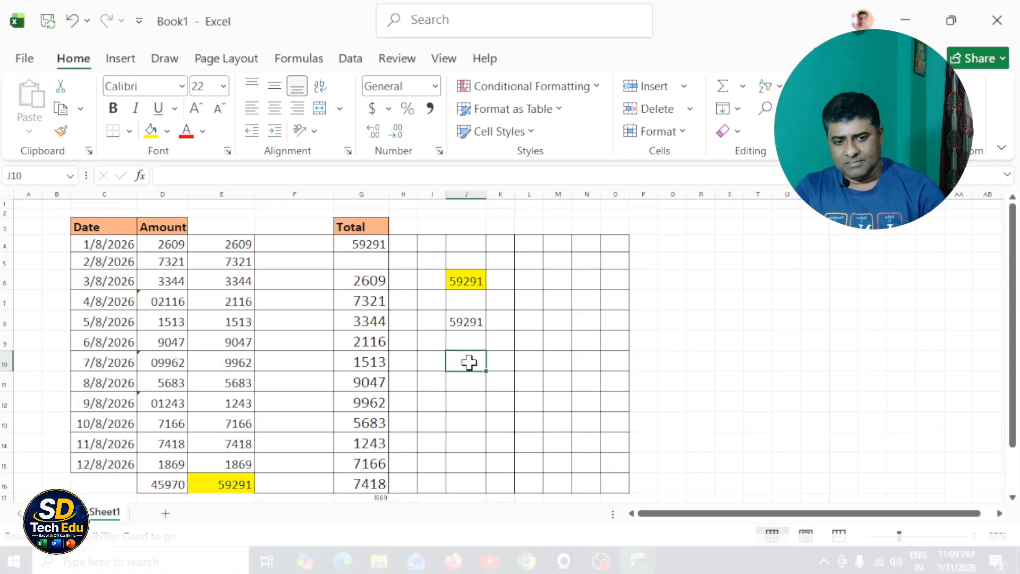
{"action": "type", "text": "=sum"}
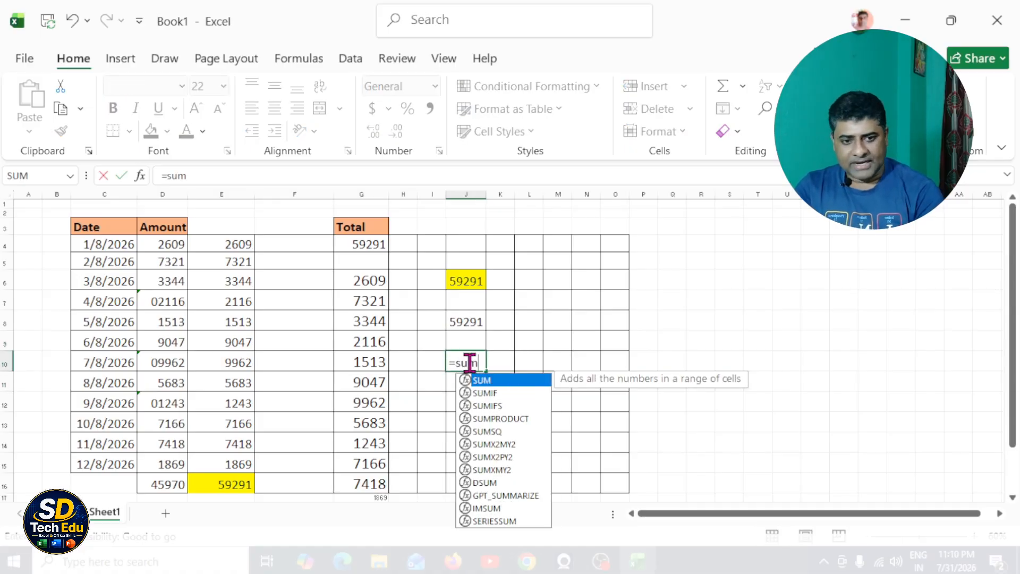
{"action": "type", "text": "("}
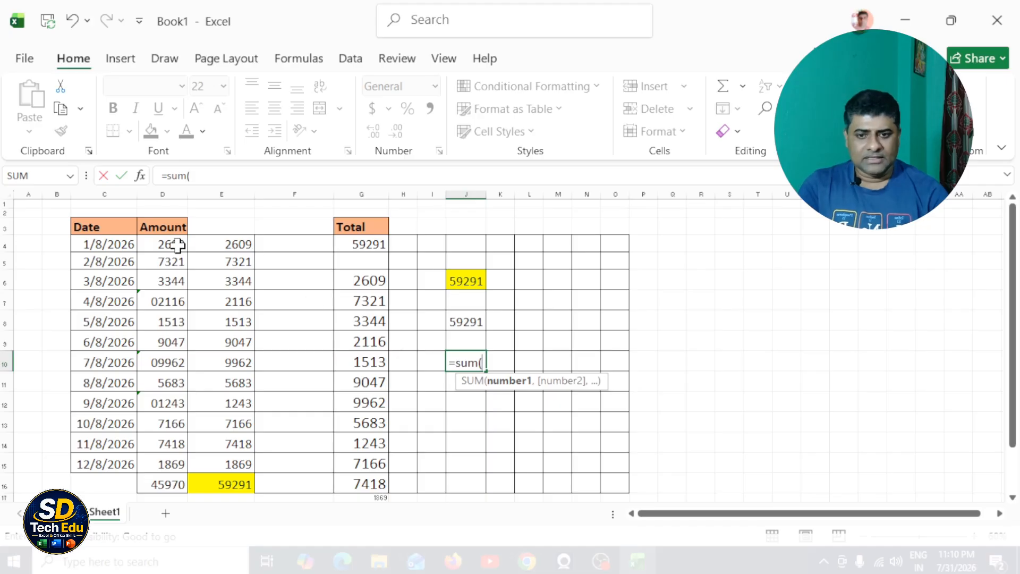
{"action": "left_click_drag", "start_coordinate": [176, 245], "coordinate": [166, 458]}
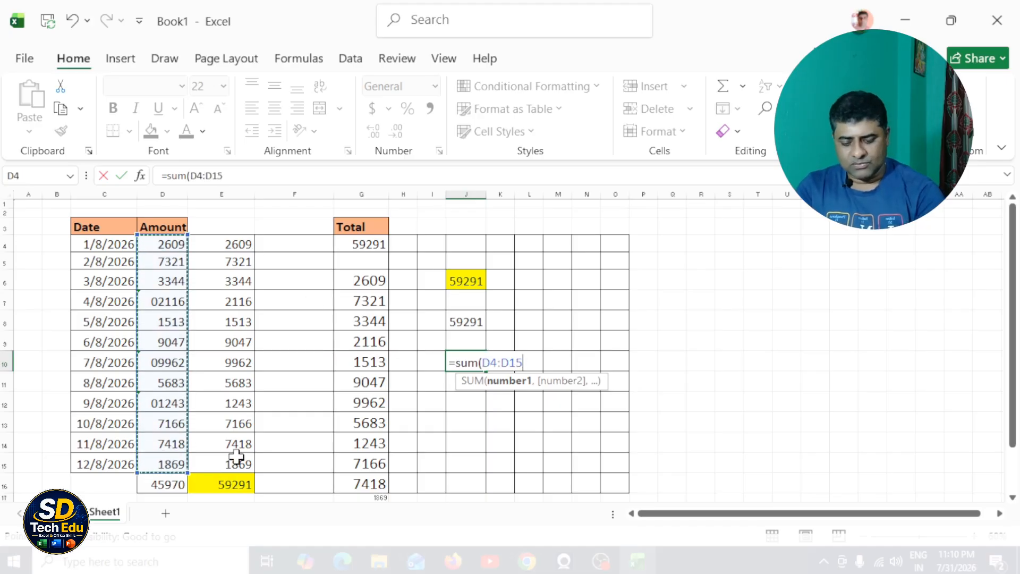
{"action": "type", "text": ")"}
{"action": "key", "text": "Return"}
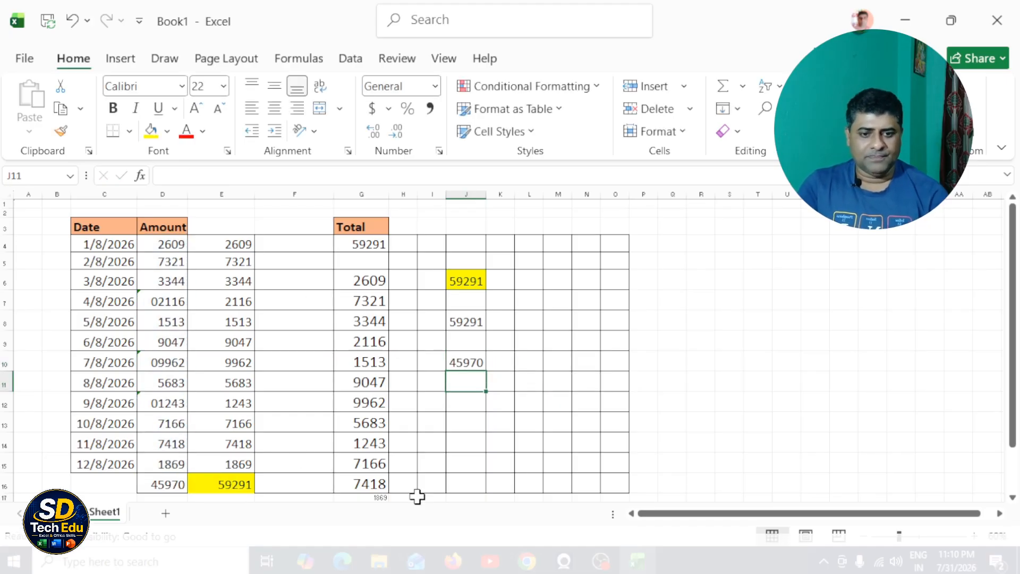
{"action": "left_click", "coordinate": [466, 319]}
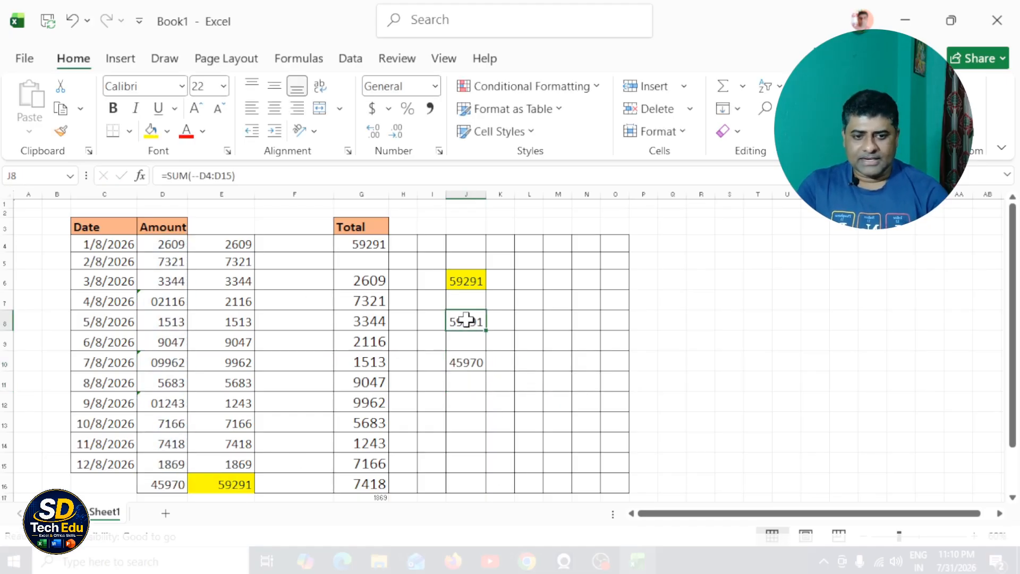
{"action": "left_click", "coordinate": [477, 362]}
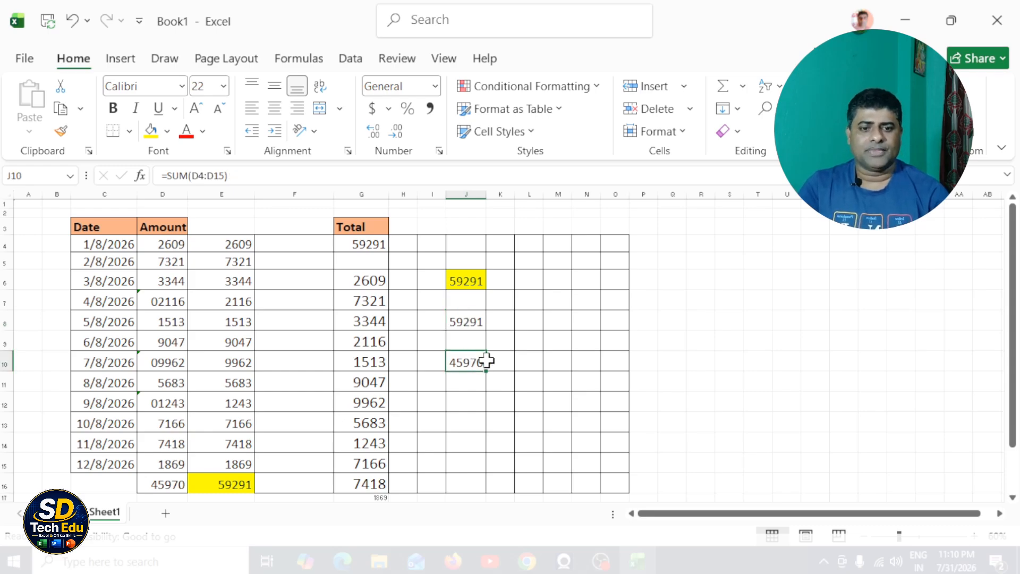